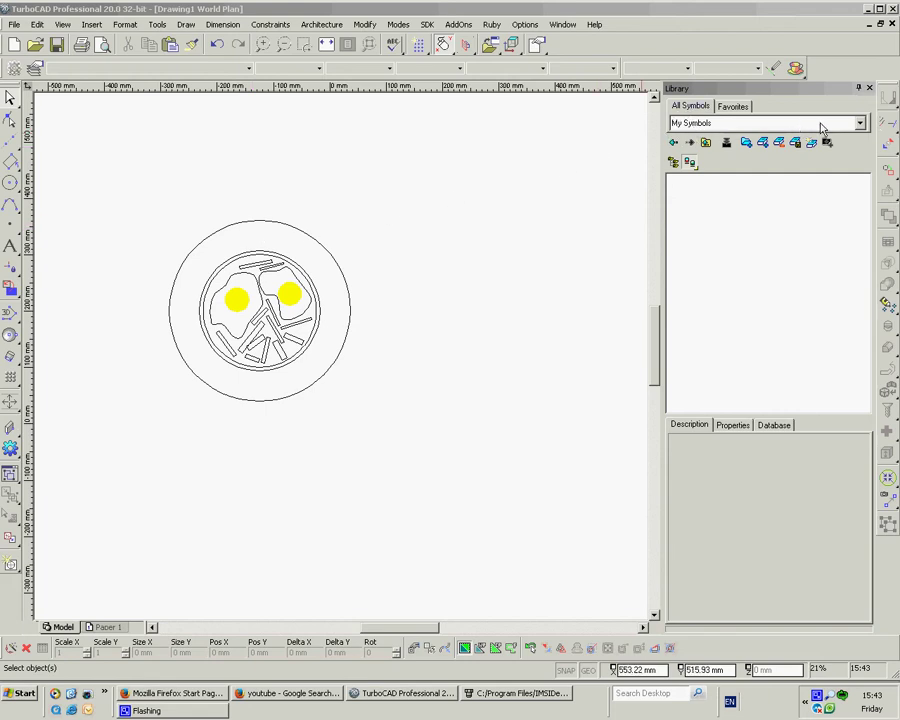
click(860, 123)
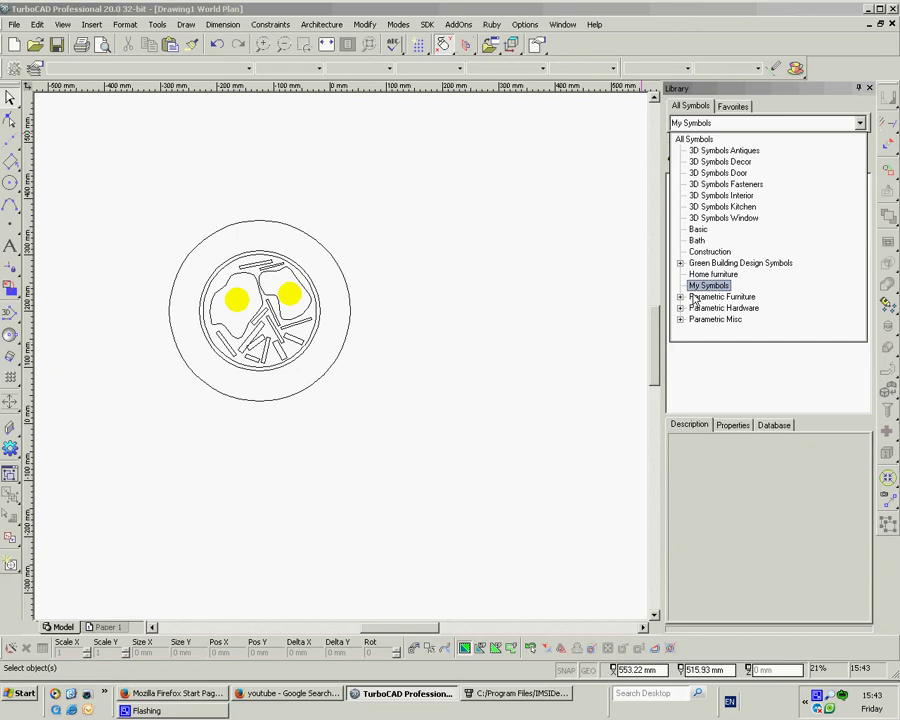
click(697, 240)
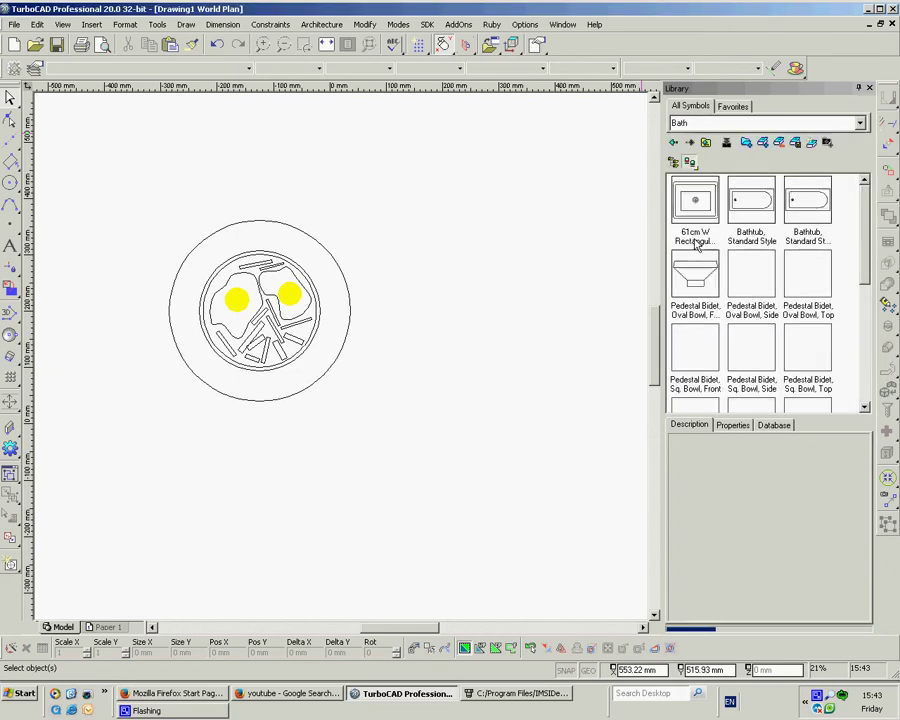
scroll(860, 218, down, 5)
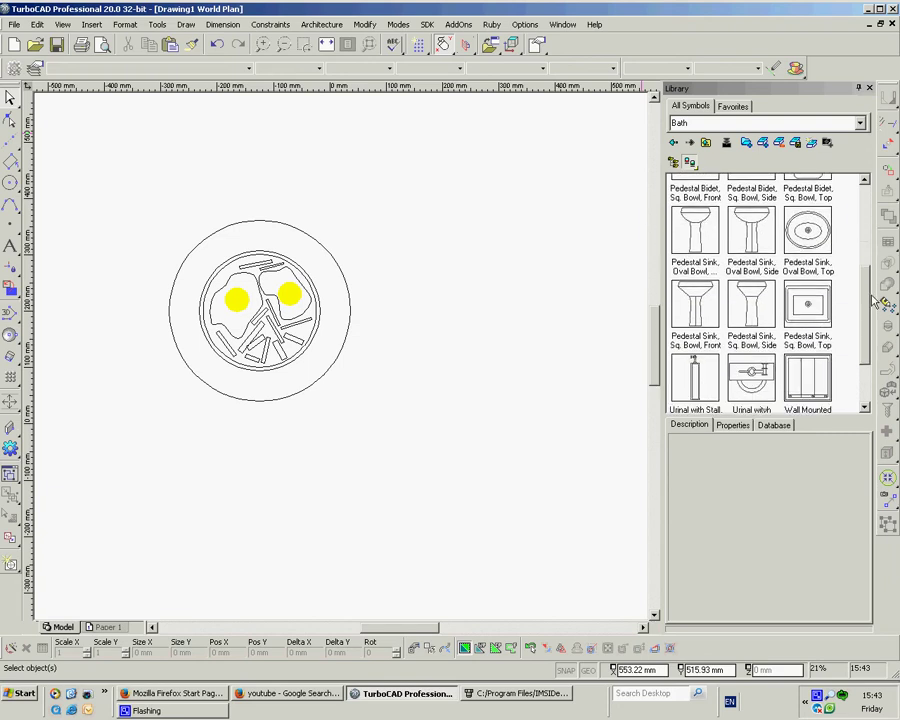
scroll(870, 200, up, 5)
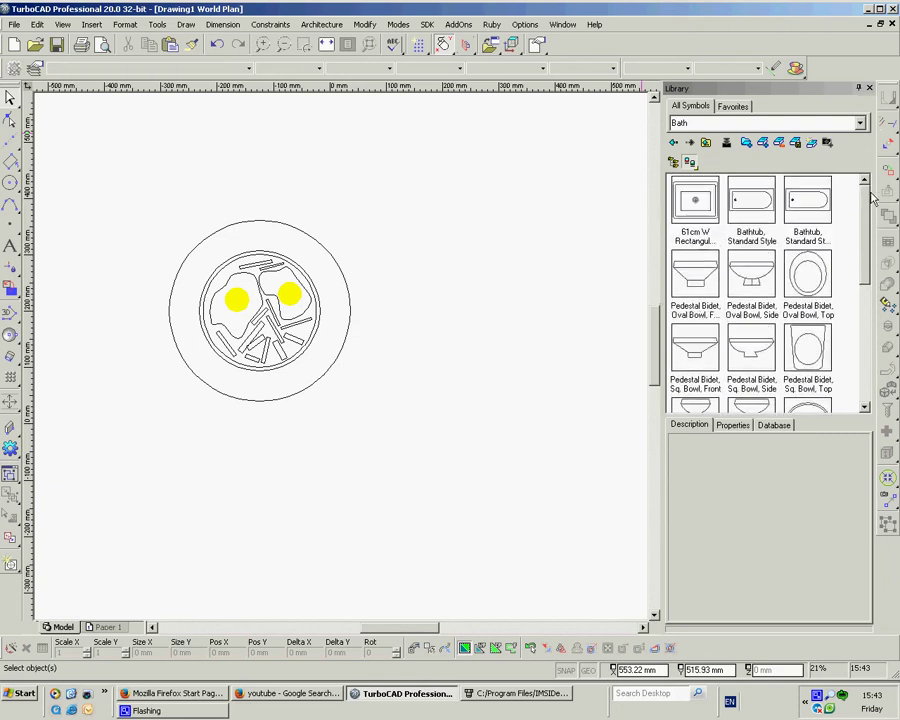
click(845, 124)
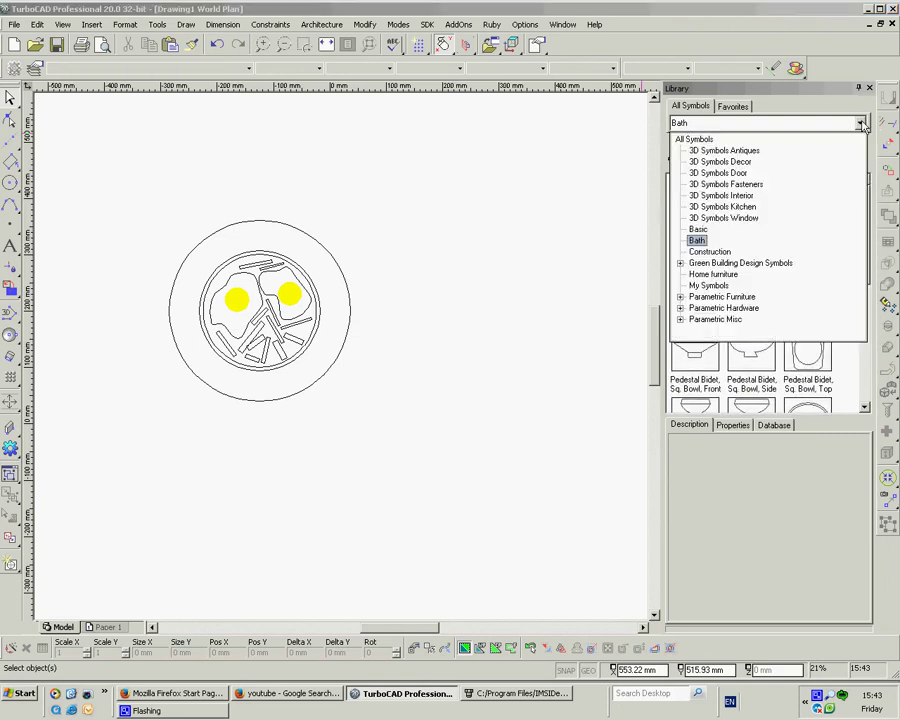
click(712, 286)
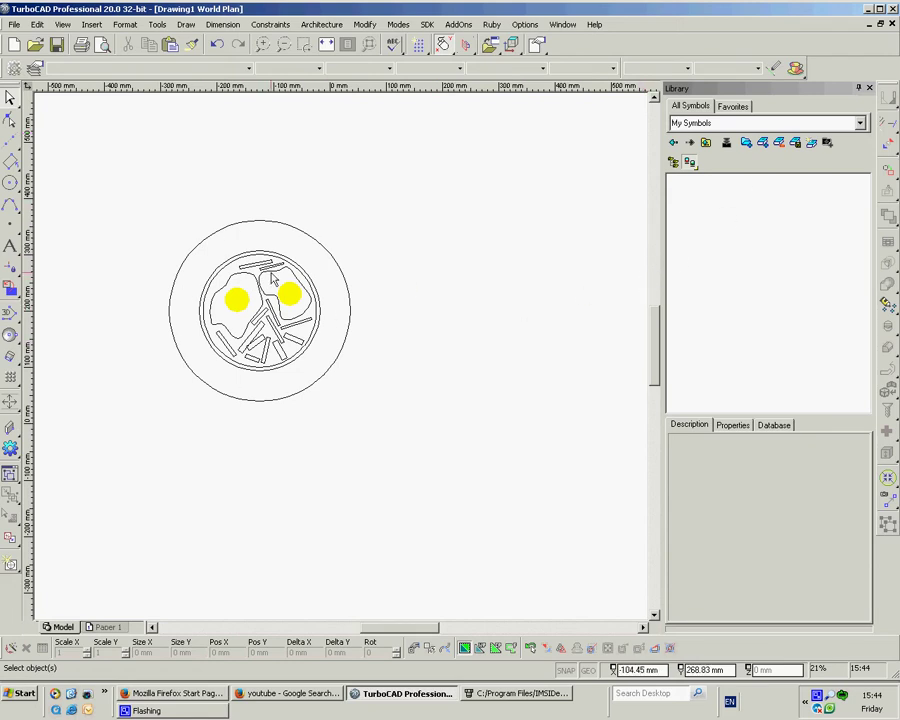
Window-select the plate, drop it into My Symbols and save it as 'Egg and Chips'.
mouse_move(138, 180)
mouse_down()
mouse_move(285, 313)
mouse_move(398, 439)
mouse_up()
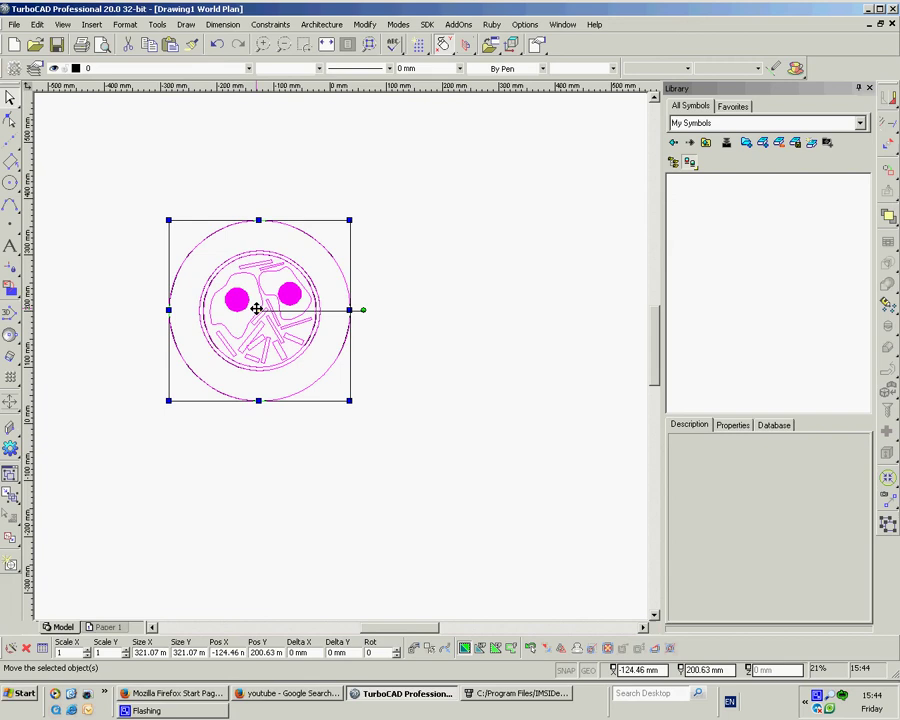
drag(258, 309, 719, 216)
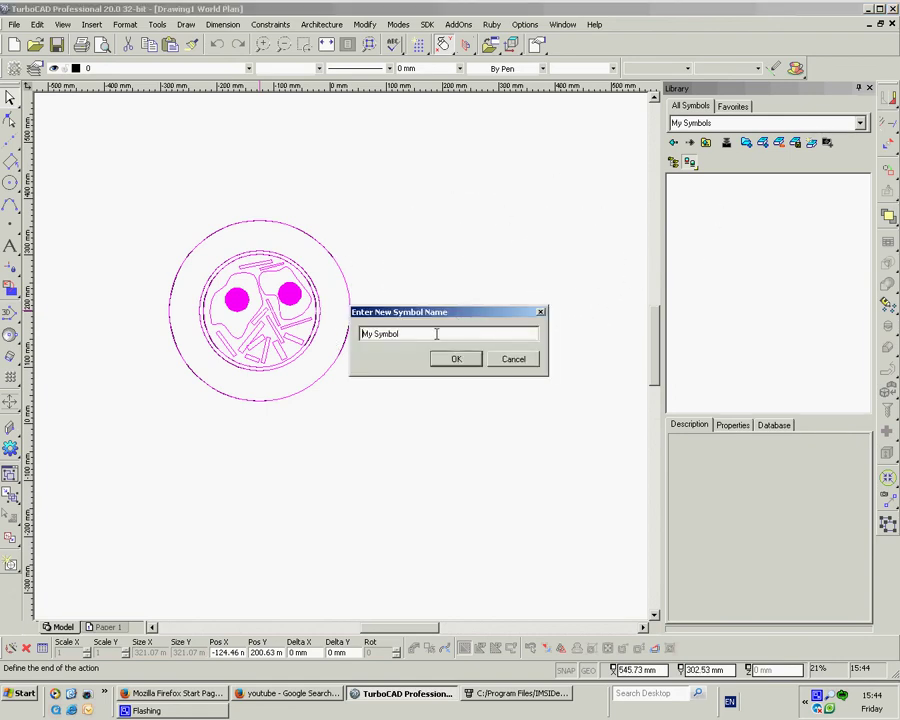
drag(420, 333, 346, 331)
text(Egg and Chips)
click(458, 360)
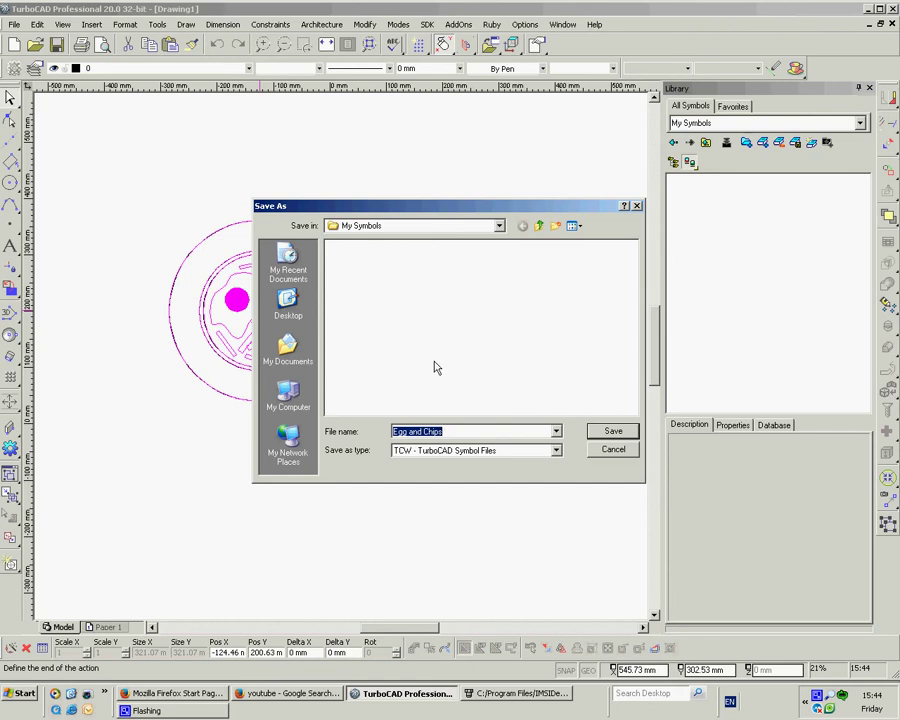
click(612, 432)
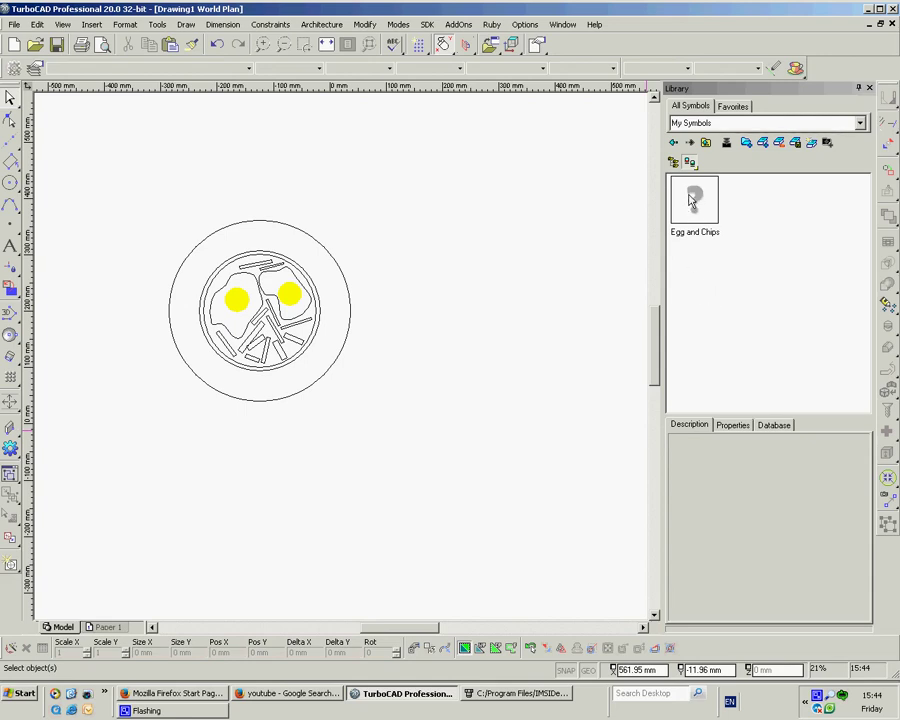
Create a plan-view thumbnail for the Egg and Chips symbol, then return to CADSymbols.
click(690, 198)
right_click(690, 197)
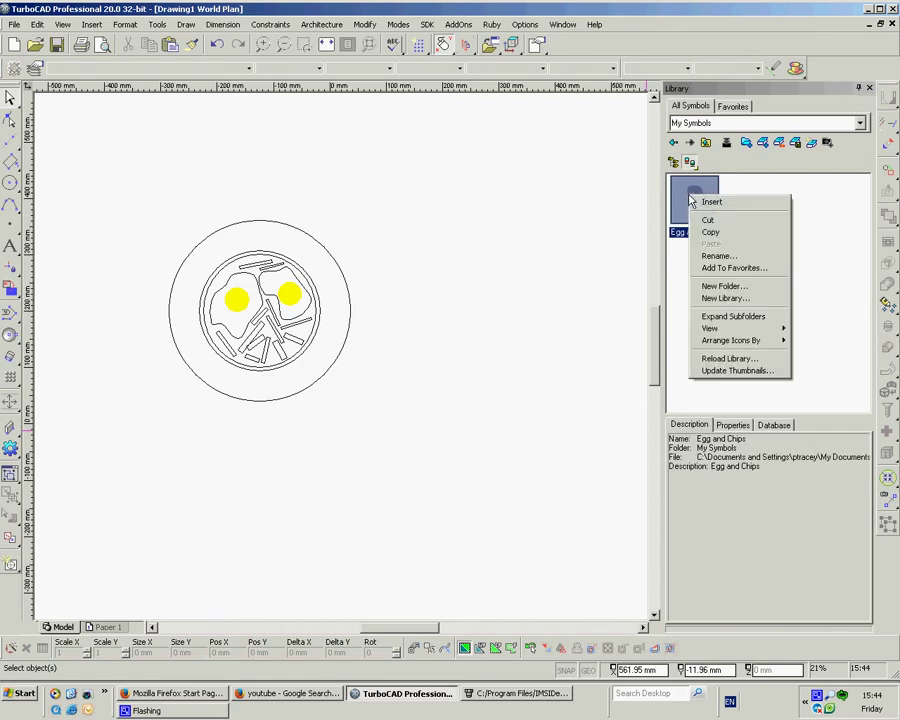
click(733, 372)
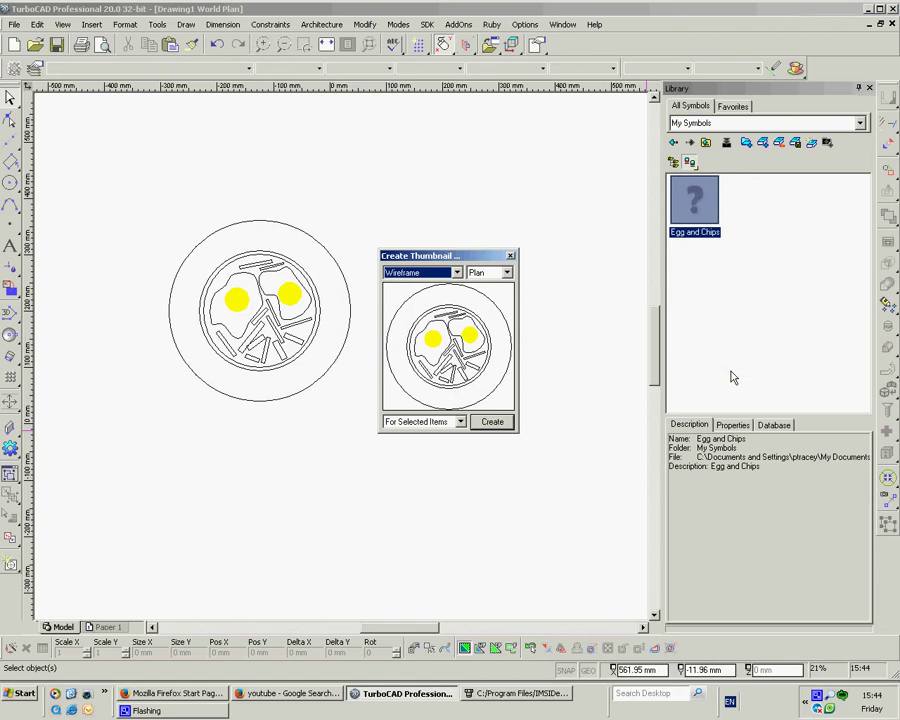
click(492, 423)
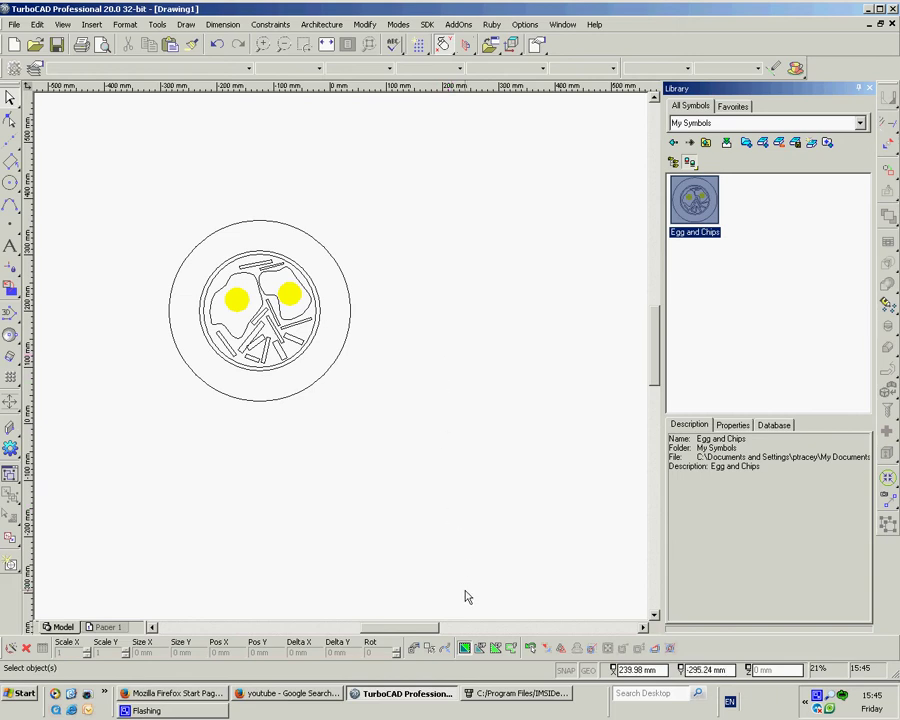
click(498, 702)
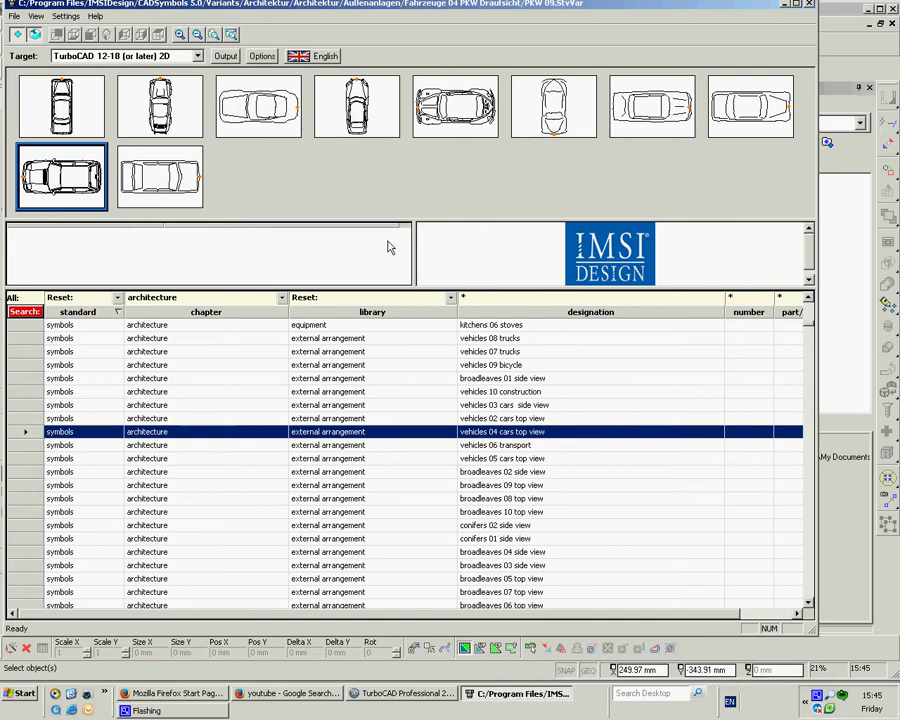
Filter the catalogue to the architecture chapter and external arrangement library.
click(283, 299)
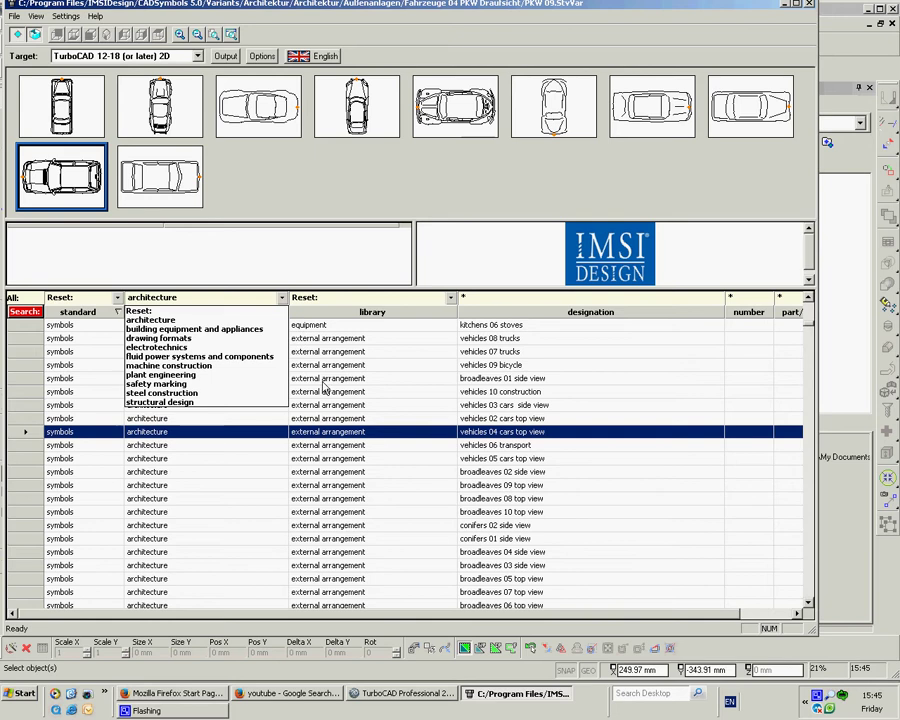
click(627, 407)
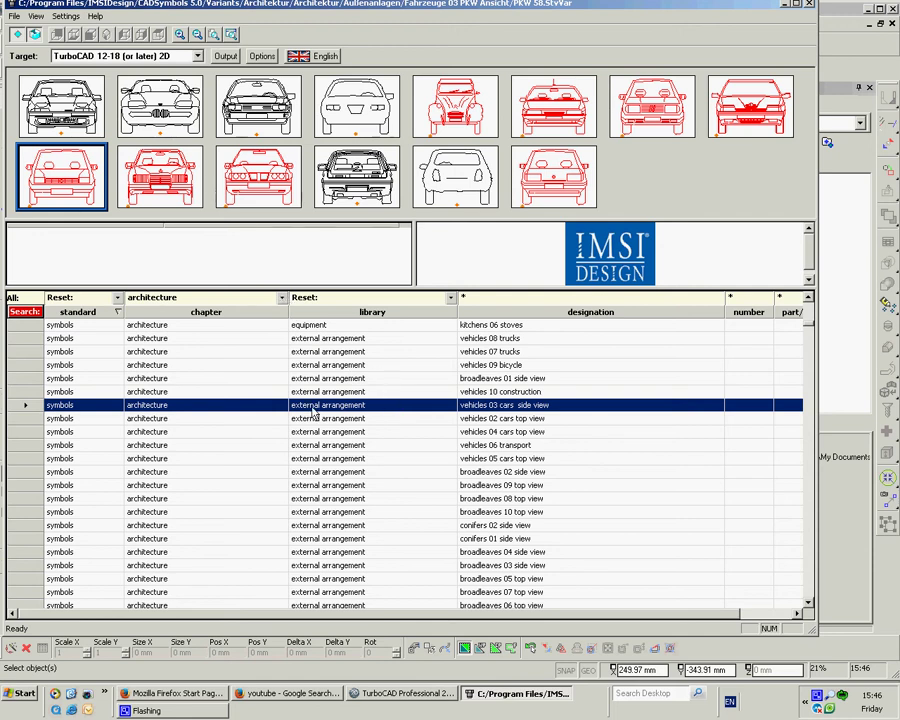
click(452, 298)
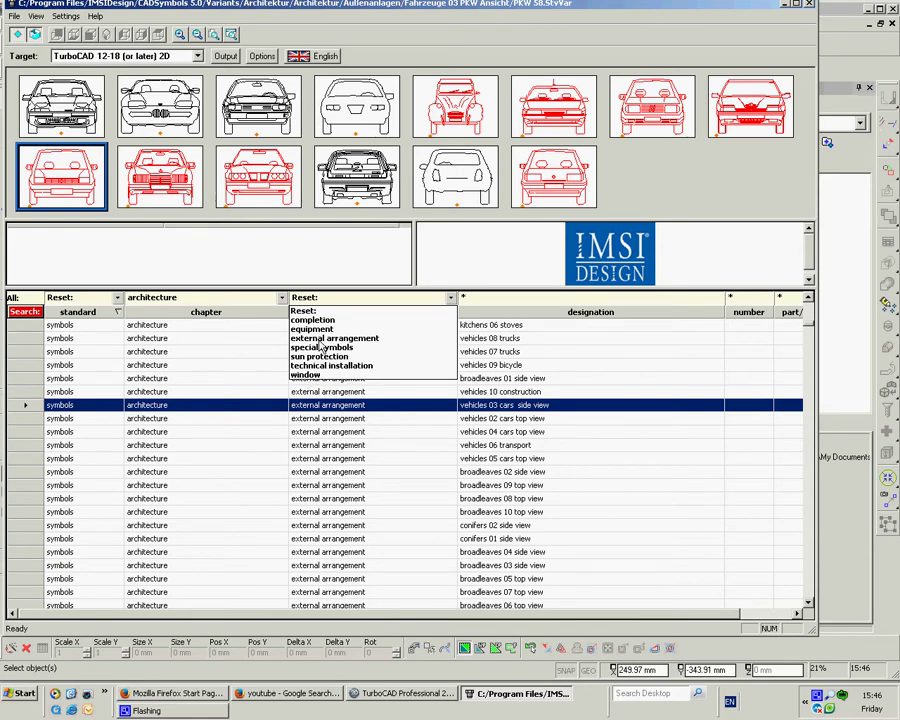
click(322, 340)
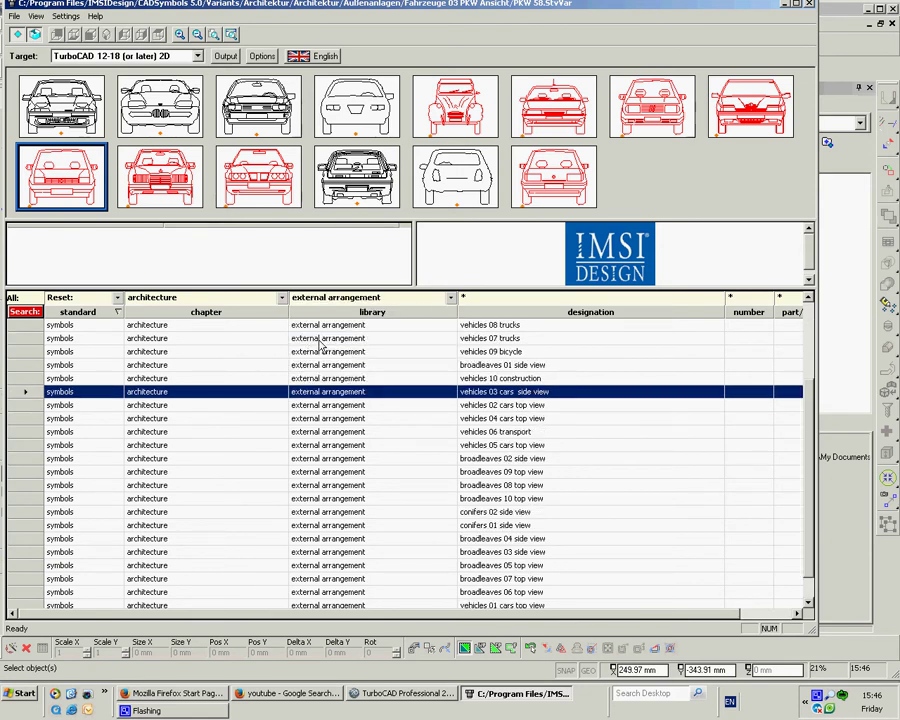
Browse the car top view sets and settle on vehicles 04 cars top view.
click(333, 405)
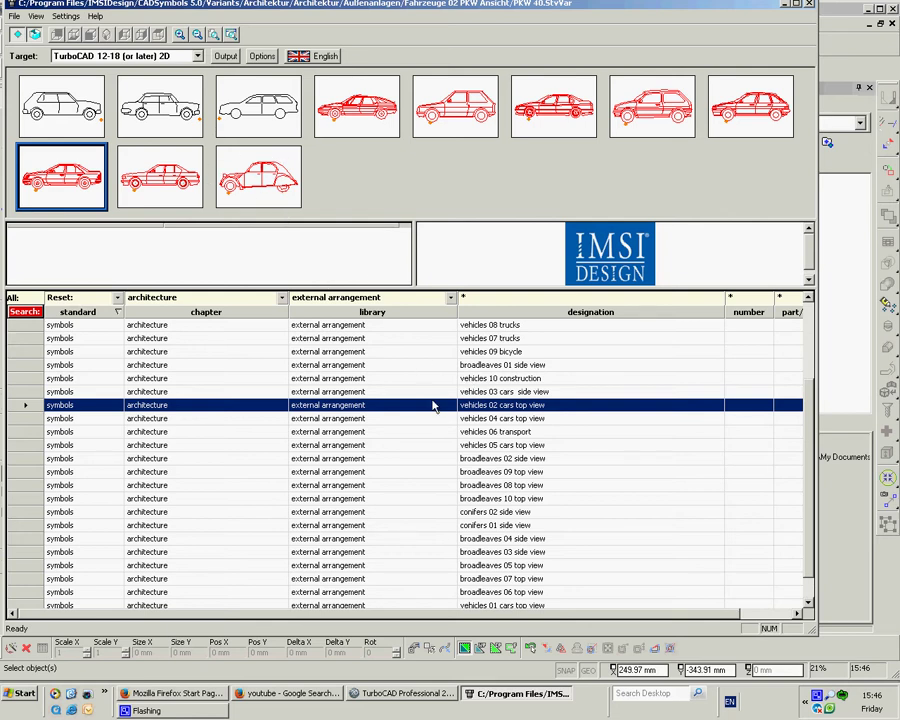
click(486, 446)
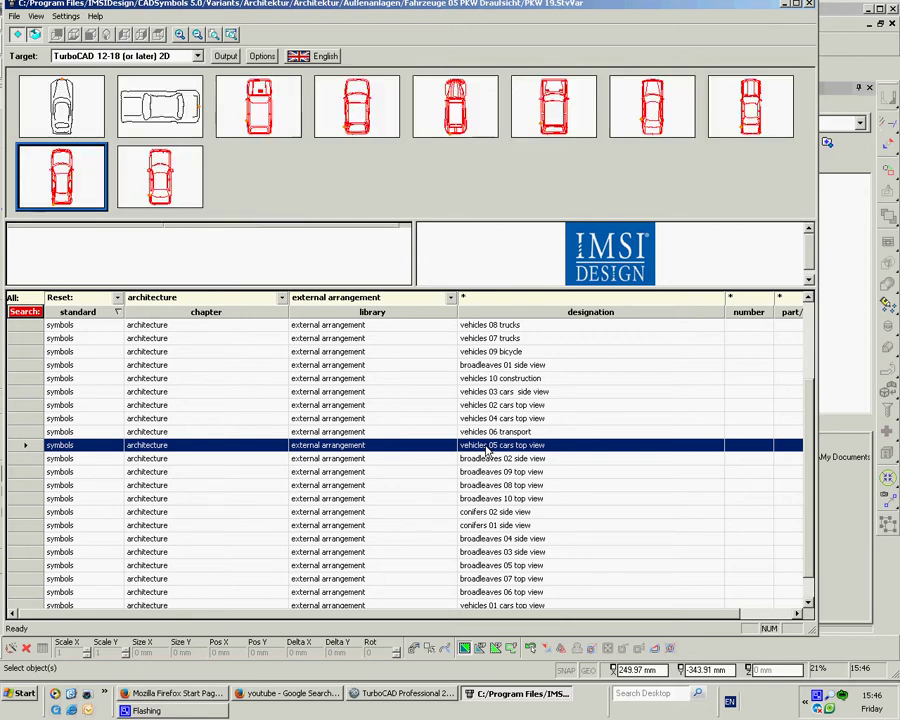
click(489, 419)
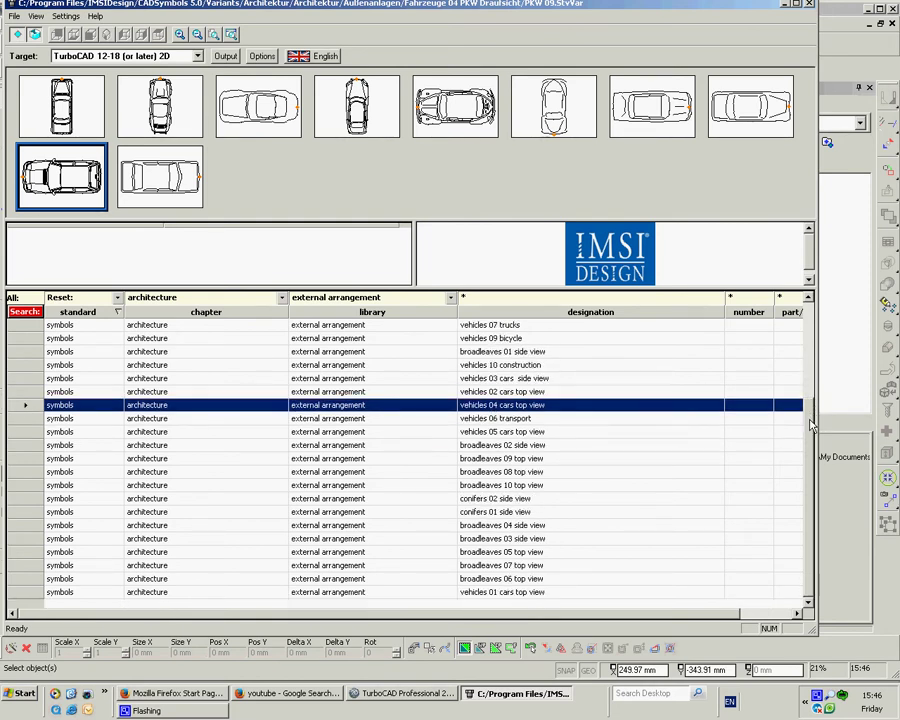
scroll(809, 300, up, 3)
scroll(809, 285, down, 3)
Set the target to TurboCAD 12-18 (or later) 2D and pick the second car top view.
click(162, 114)
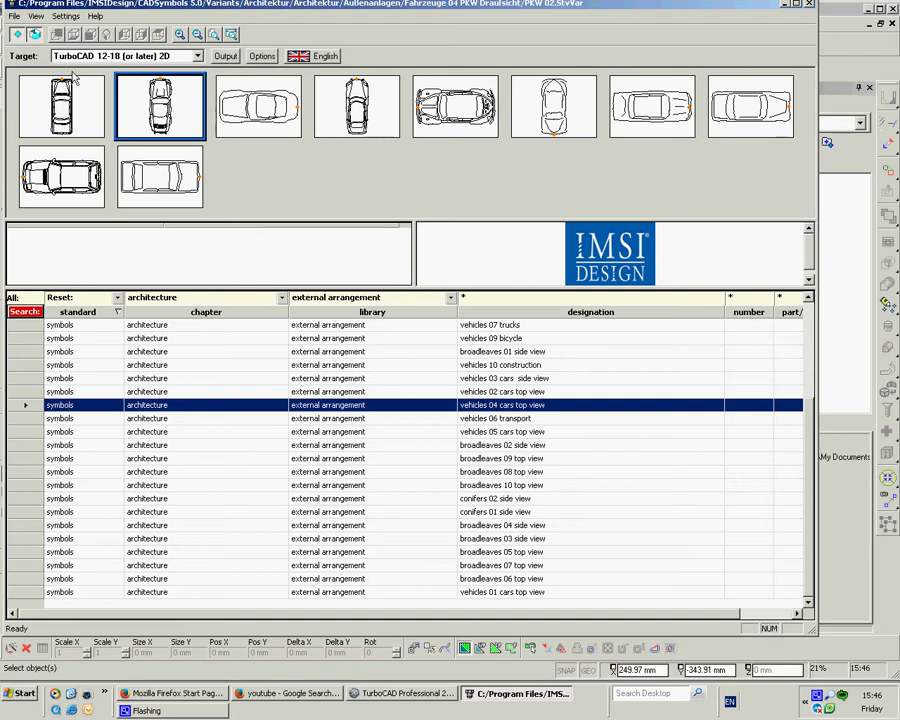
click(198, 56)
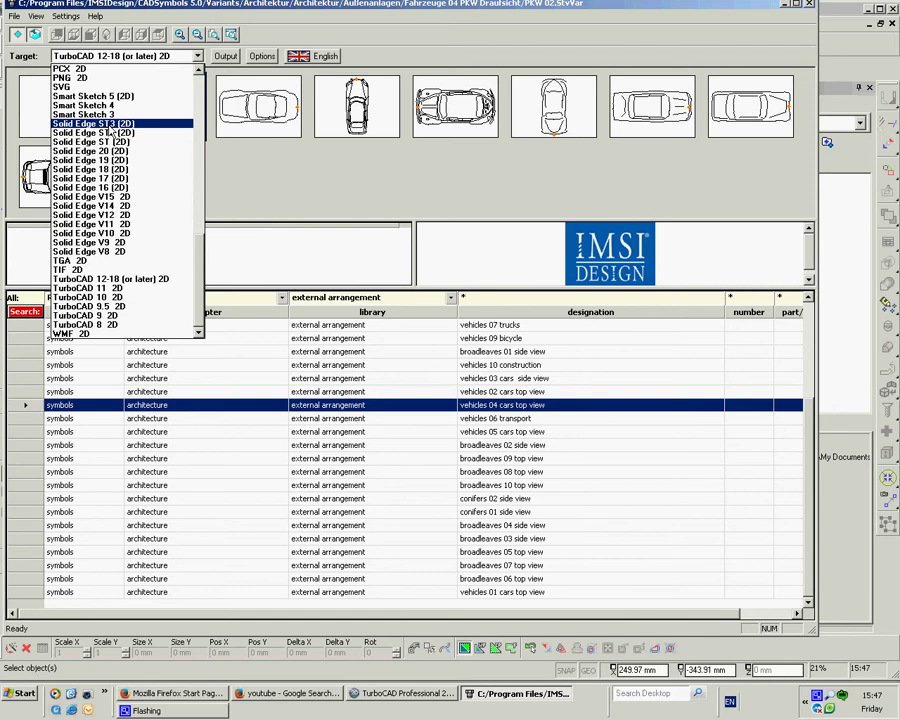
drag(199, 268, 207, 220)
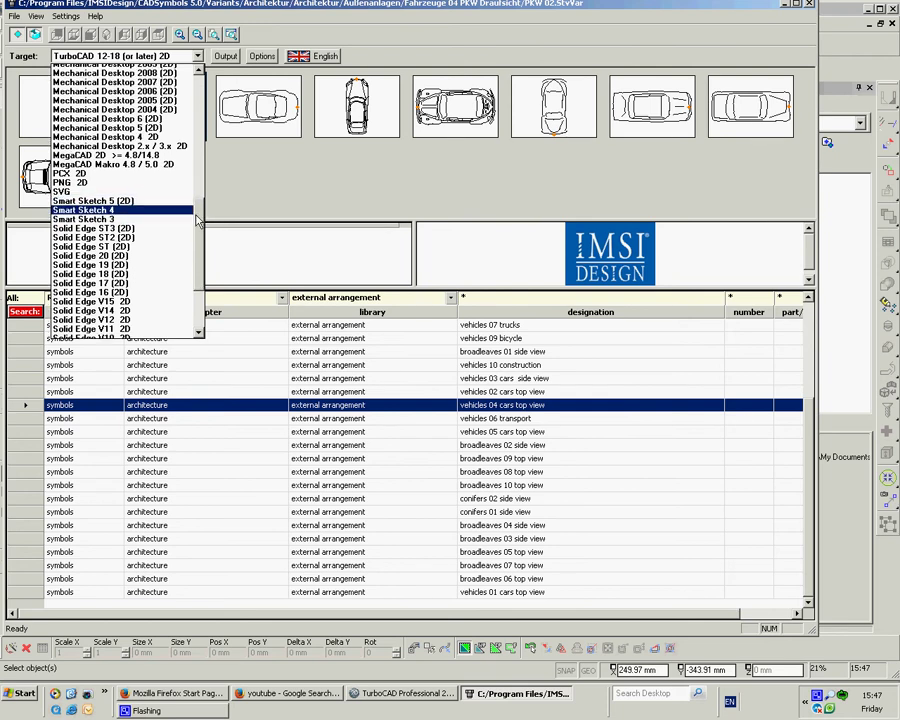
scroll(193, 287, down, 4)
drag(193, 287, 207, 150)
scroll(207, 150, down, 1)
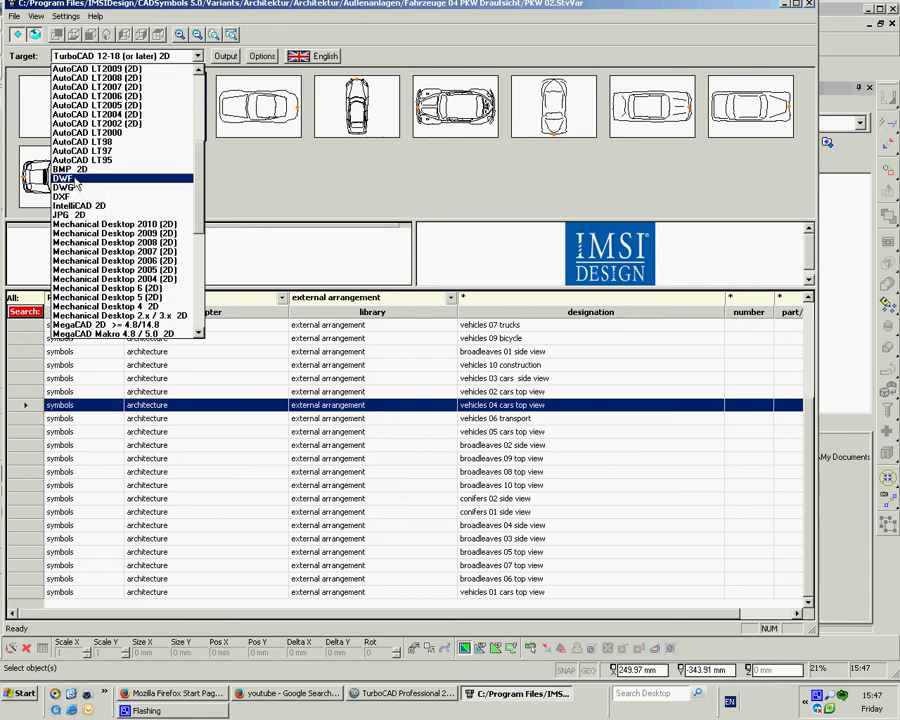
scroll(194, 236, down, 10)
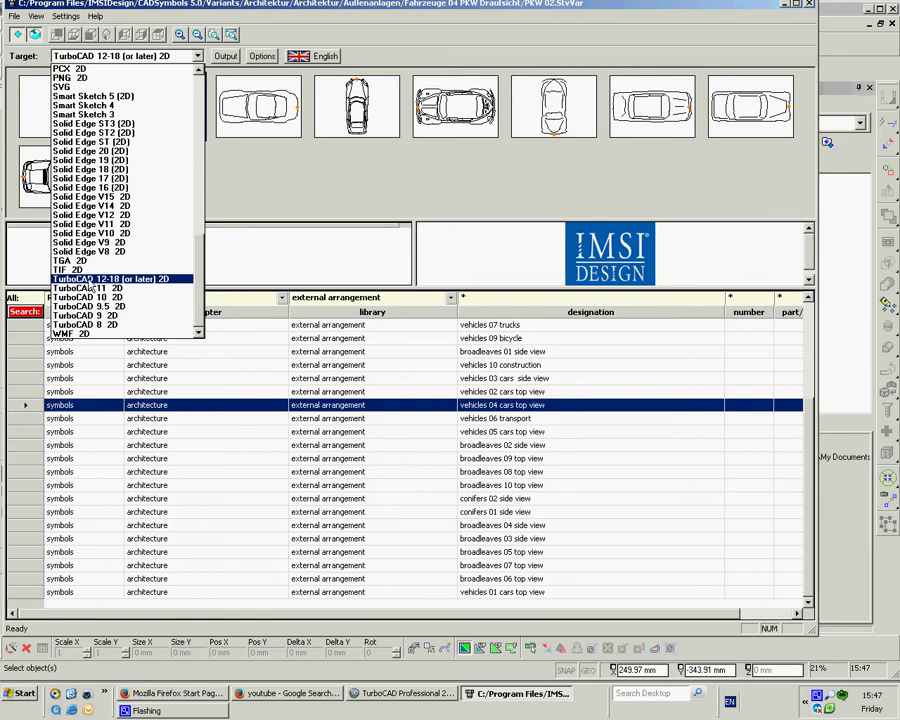
click(130, 280)
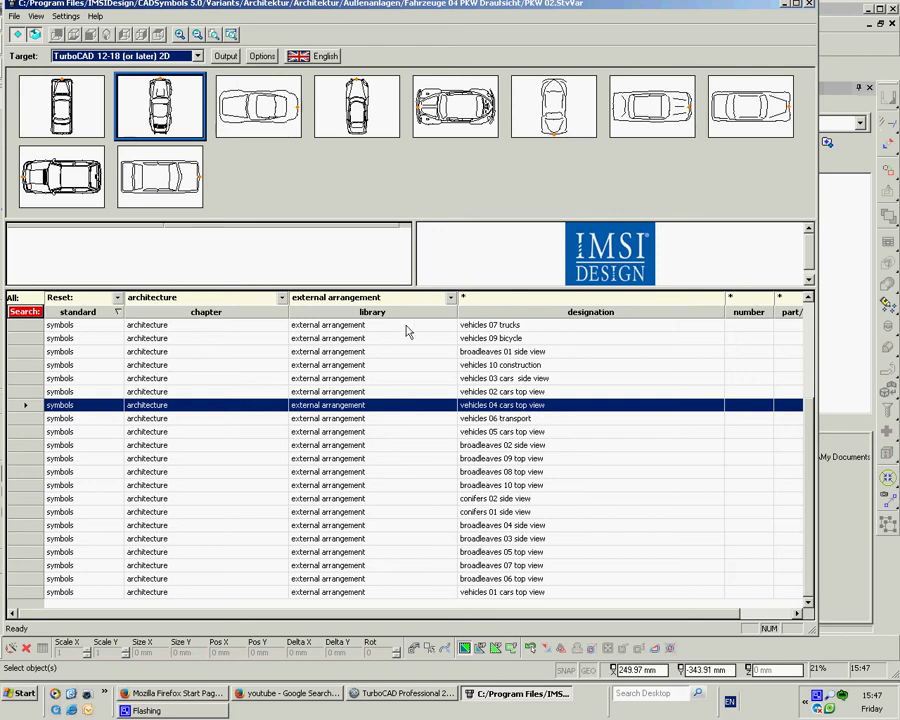
click(113, 80)
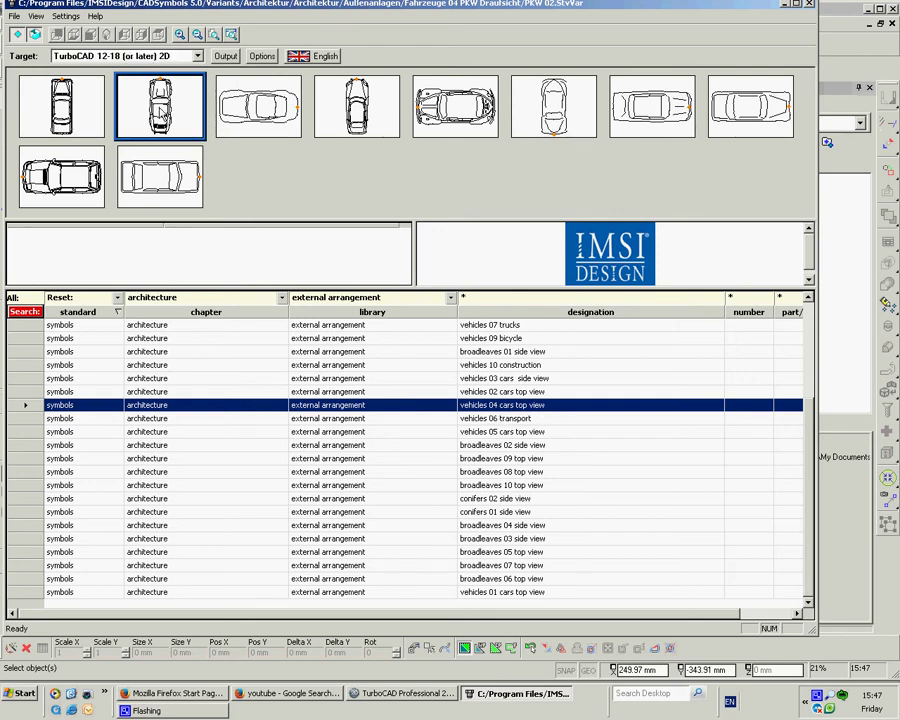
Insert the selected car top view into the TurboCAD drawing.
double_click(160, 113)
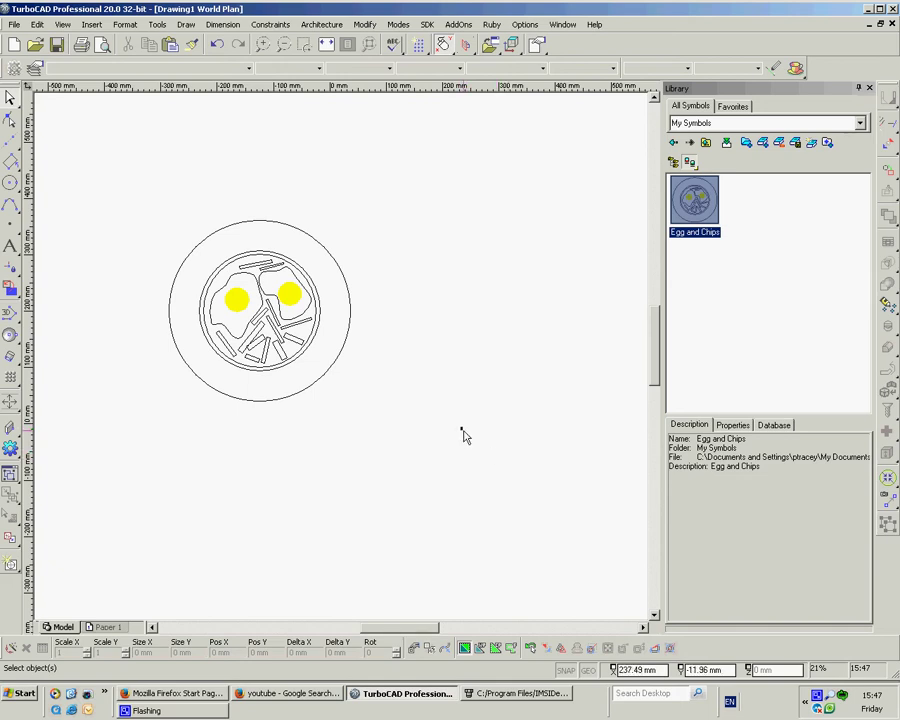
scroll(341, 359, up, 10)
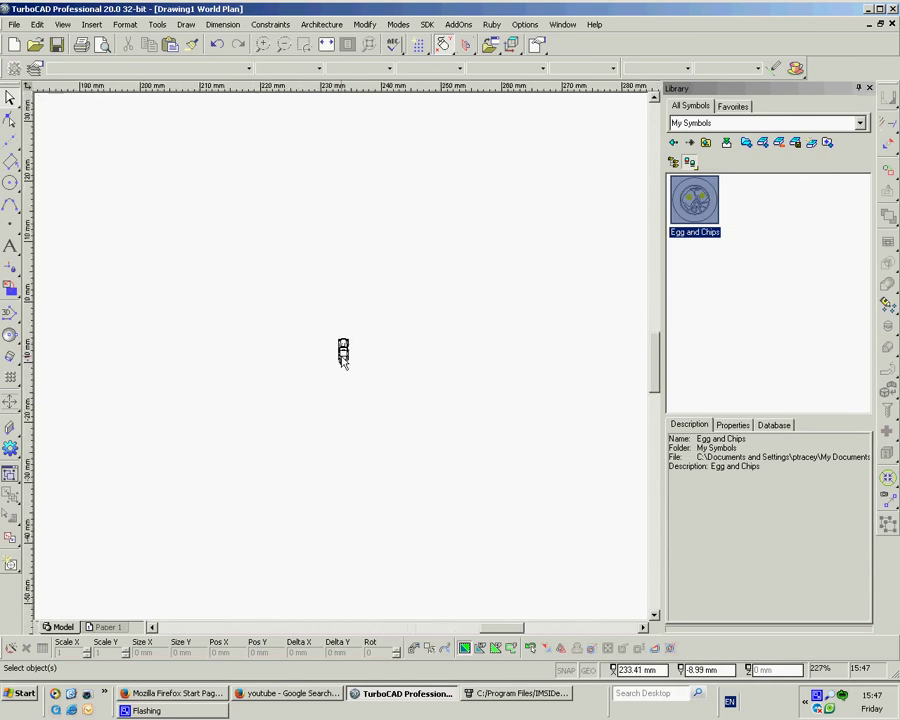
scroll(341, 359, up, 8)
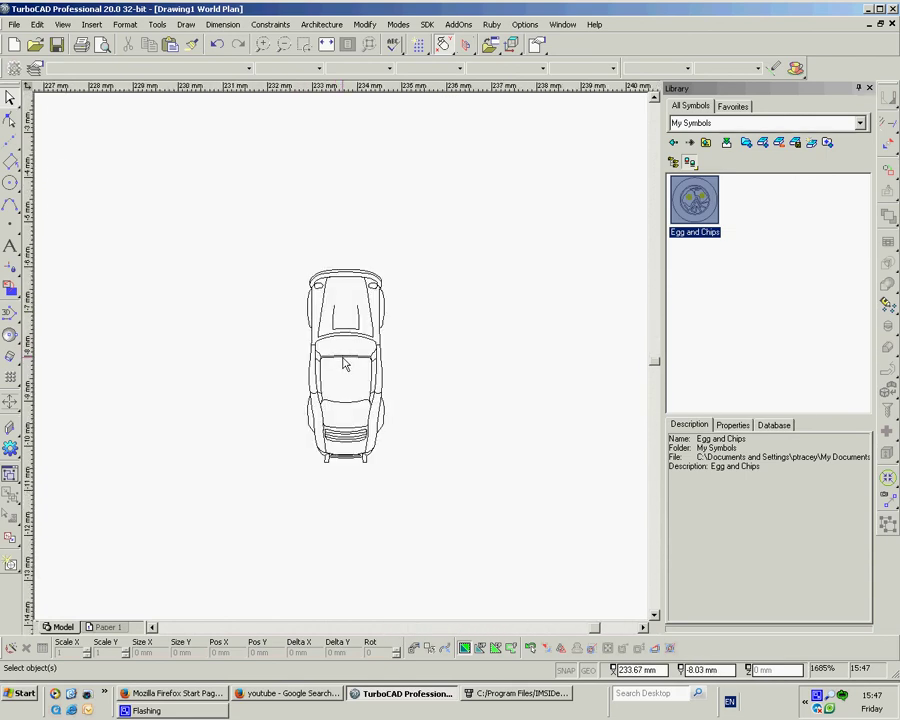
scroll(343, 364, up, 3)
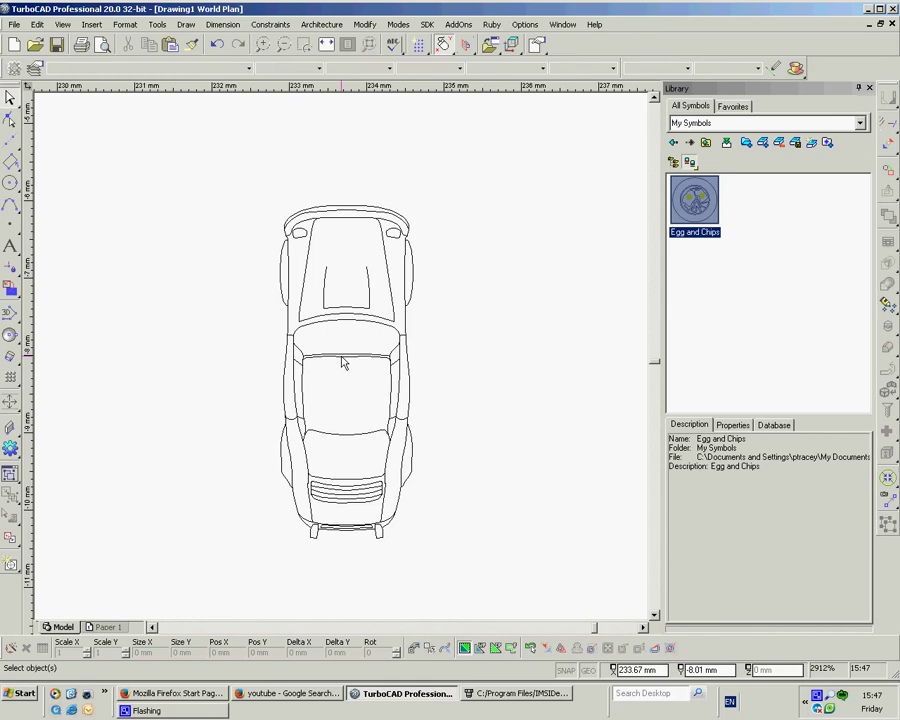
scroll(343, 364, down, 1)
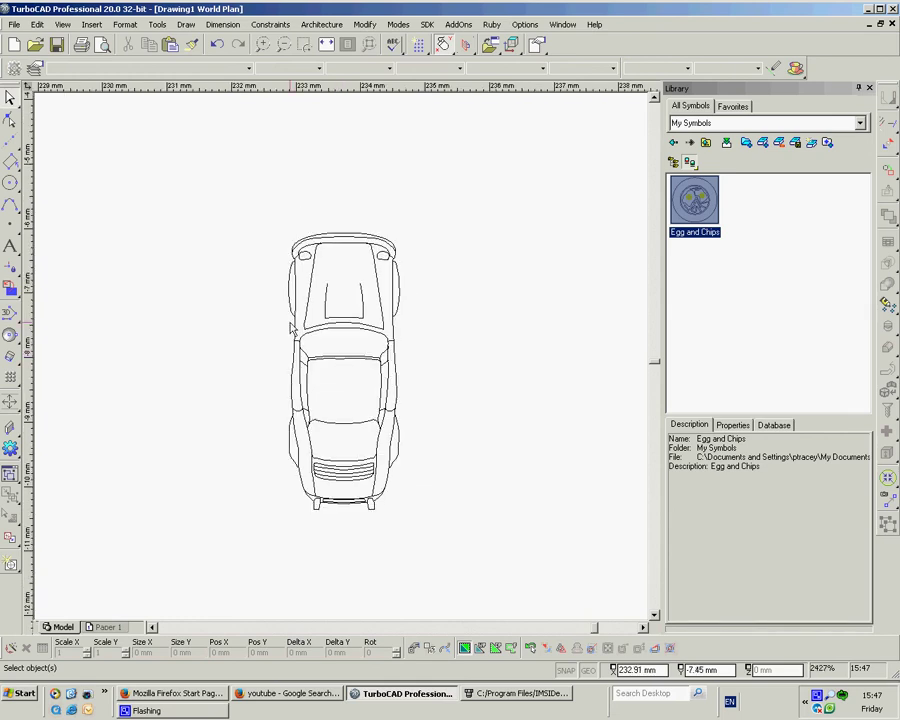
Window-select the car and save it to My Symbols under the name 'car'.
drag(246, 207, 448, 536)
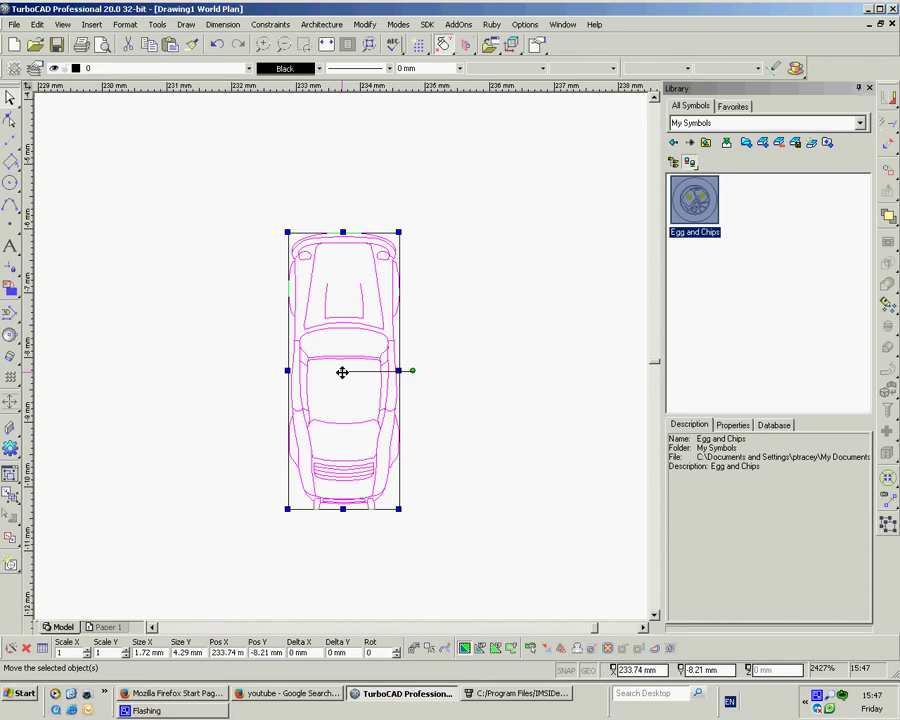
drag(342, 372, 775, 214)
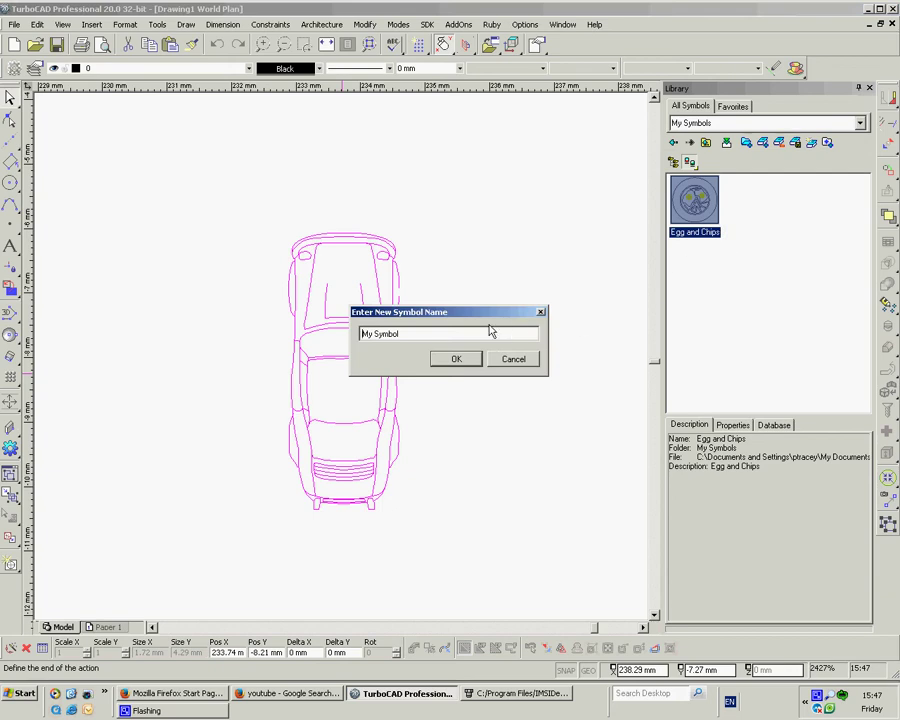
drag(408, 334, 318, 325)
text(car)
click(452, 362)
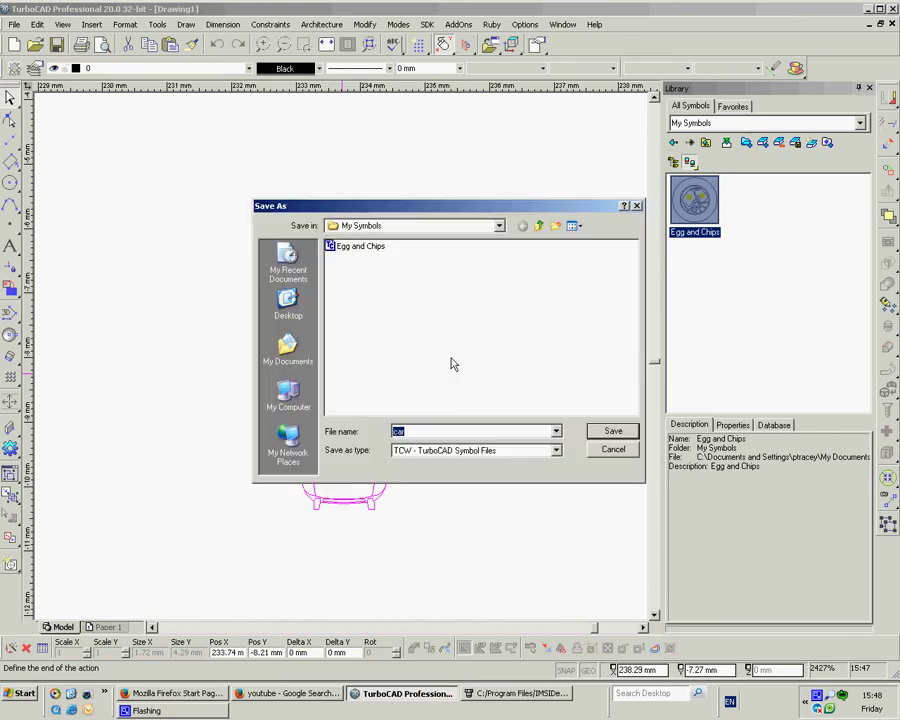
click(598, 433)
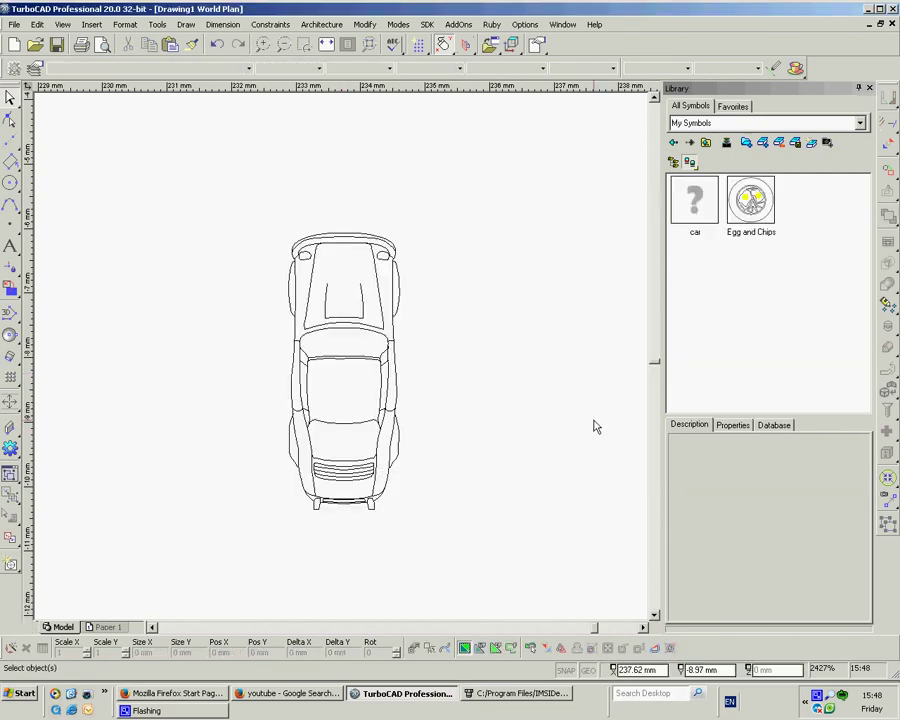
Generate a car top-view thumbnail for the new car symbol.
right_click(689, 201)
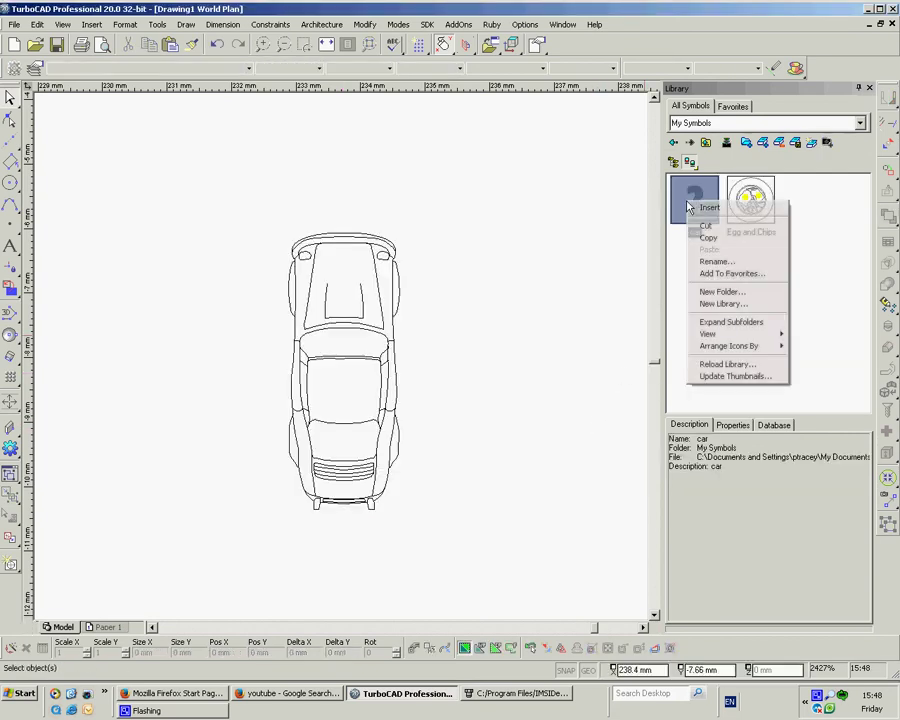
click(716, 377)
click(493, 422)
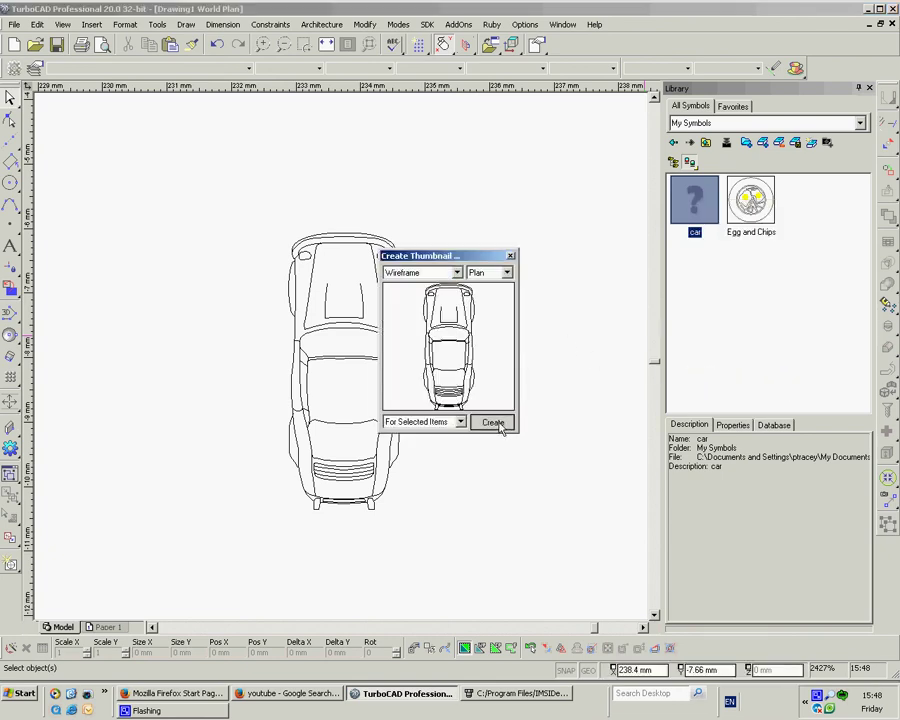
Scale the car up by its corner handle to about 136 × 289 mm beside the plate.
scroll(341, 362, down, 10)
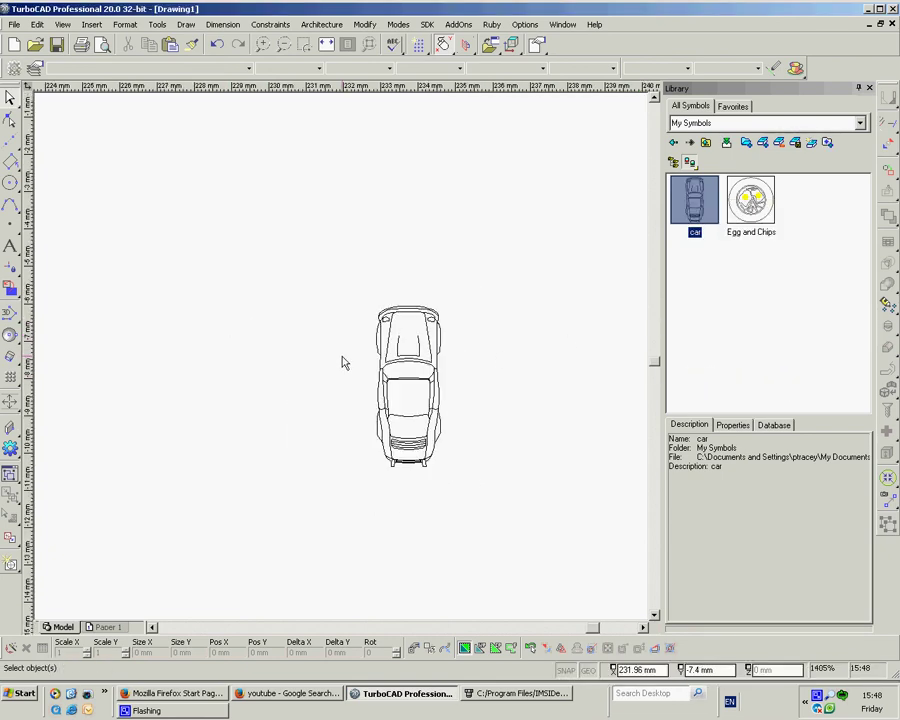
scroll(337, 366, up, 6)
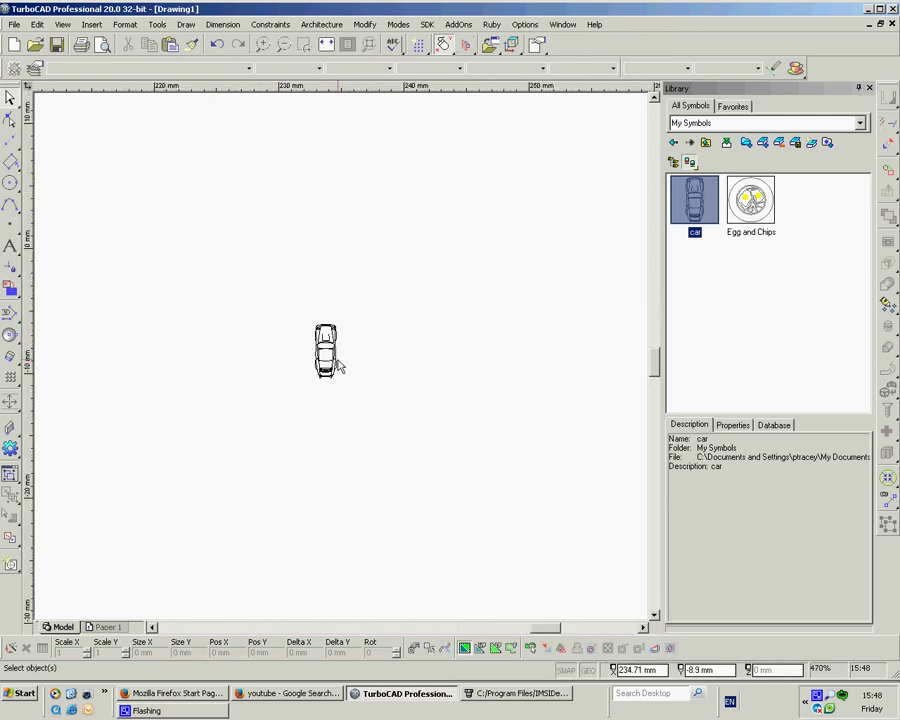
click(350, 357)
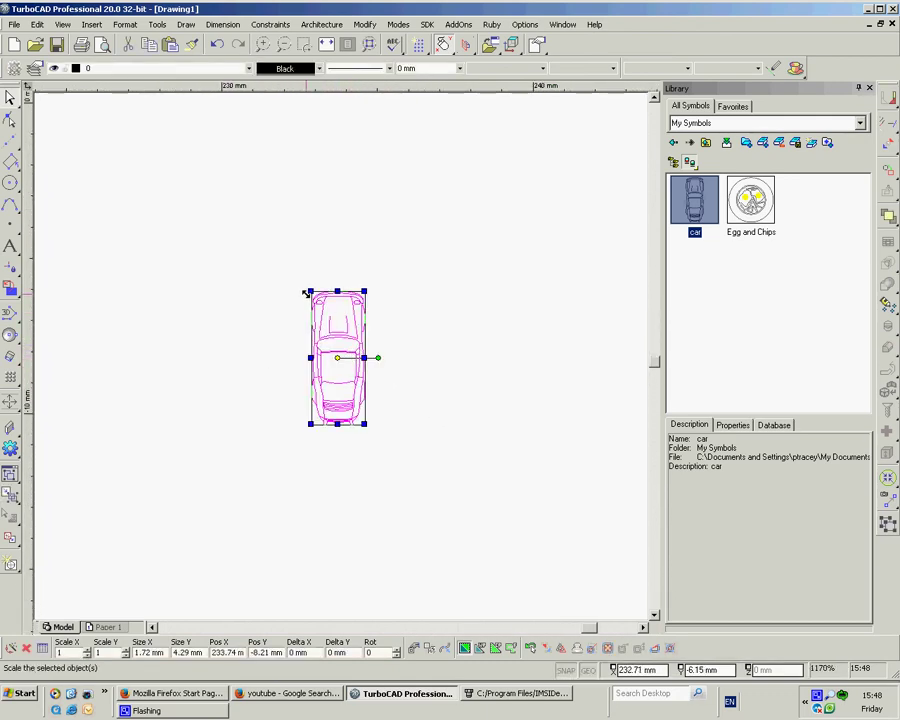
drag(309, 291, 80, 88)
scroll(340, 352, down, 12)
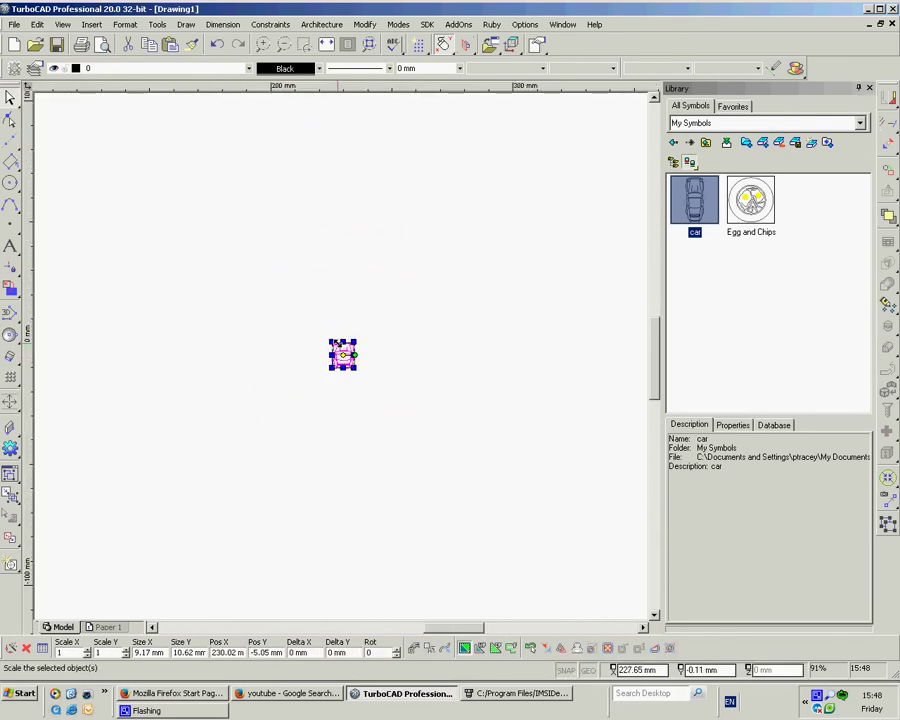
drag(333, 343, 115, 96)
click(440, 321)
scroll(324, 352, down, 6)
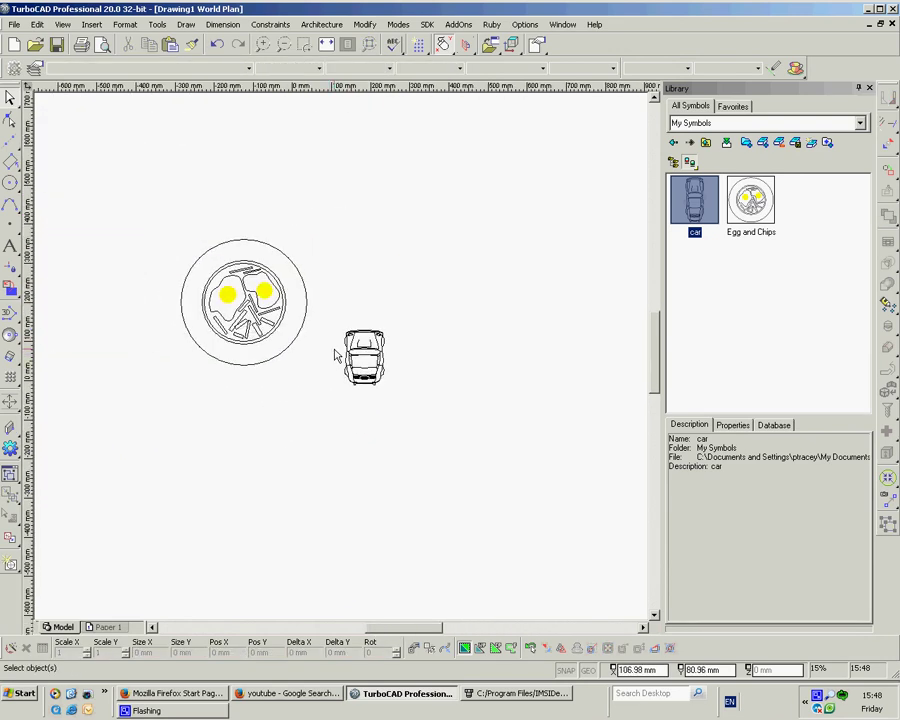
scroll(344, 360, up, 2)
click(382, 372)
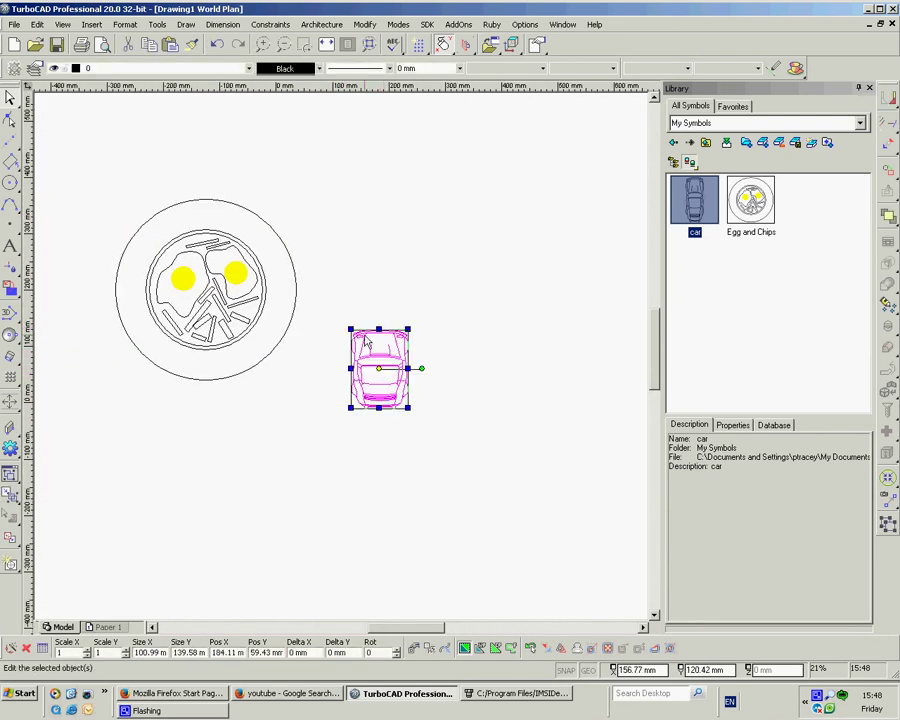
drag(352, 329, 331, 245)
click(556, 209)
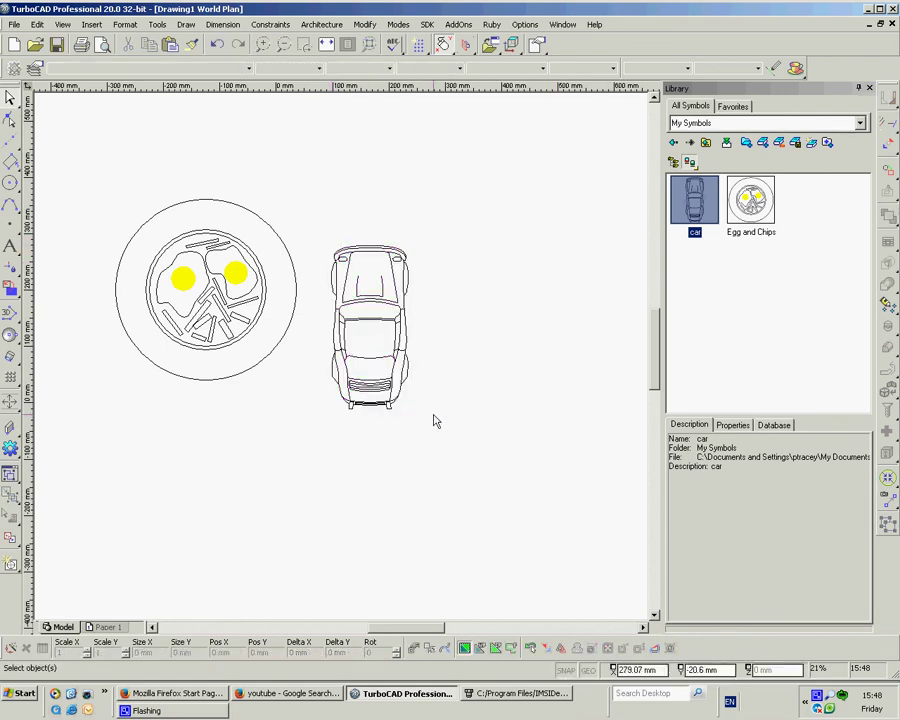
Back in CADSymbols, try the building equipment chapter and connector library filters.
click(500, 694)
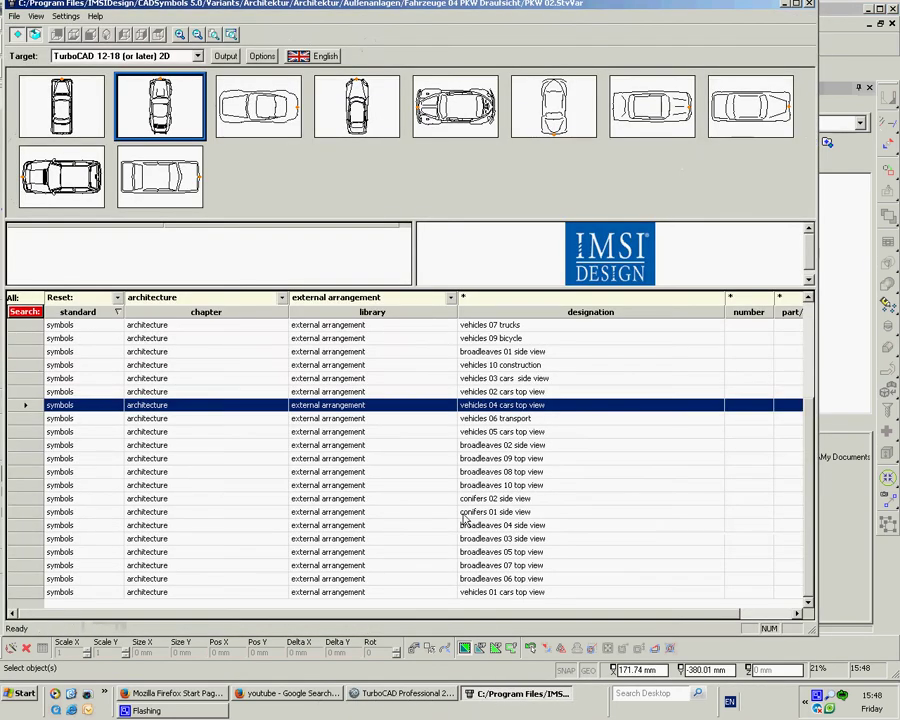
click(282, 298)
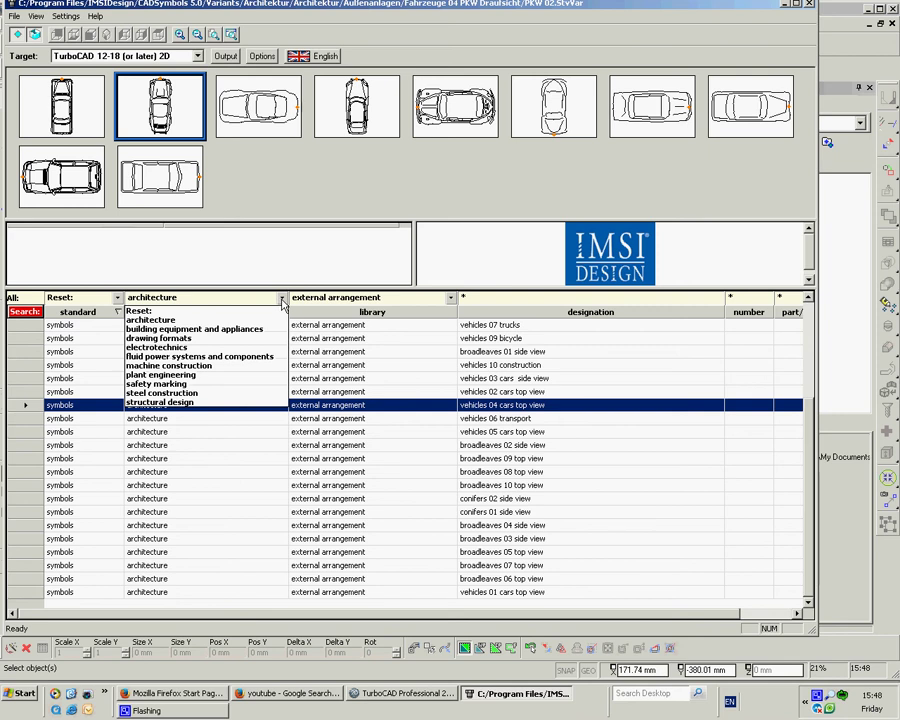
click(172, 330)
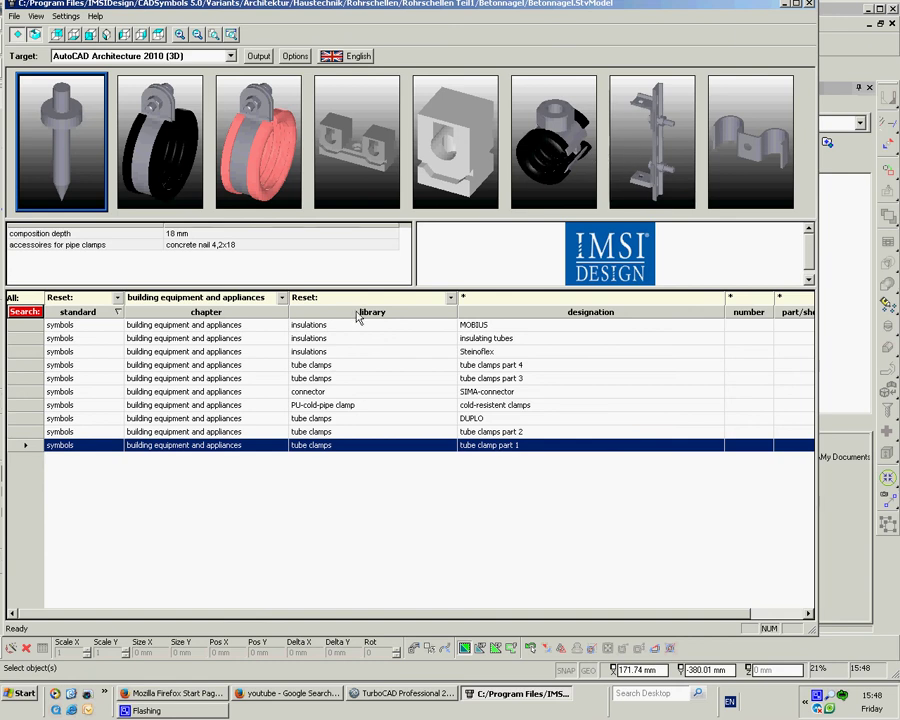
click(283, 298)
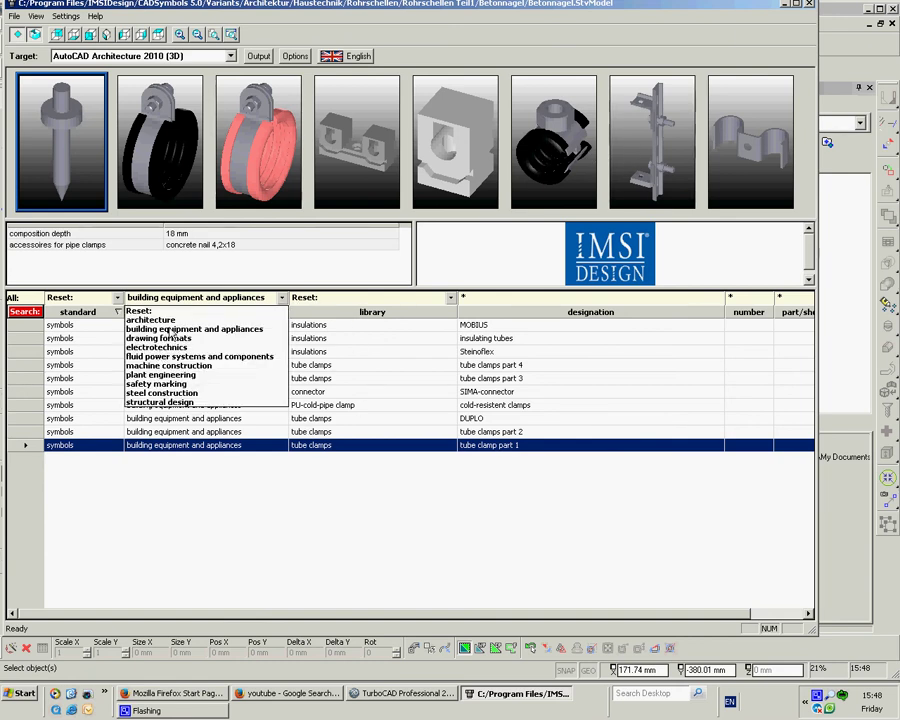
click(172, 331)
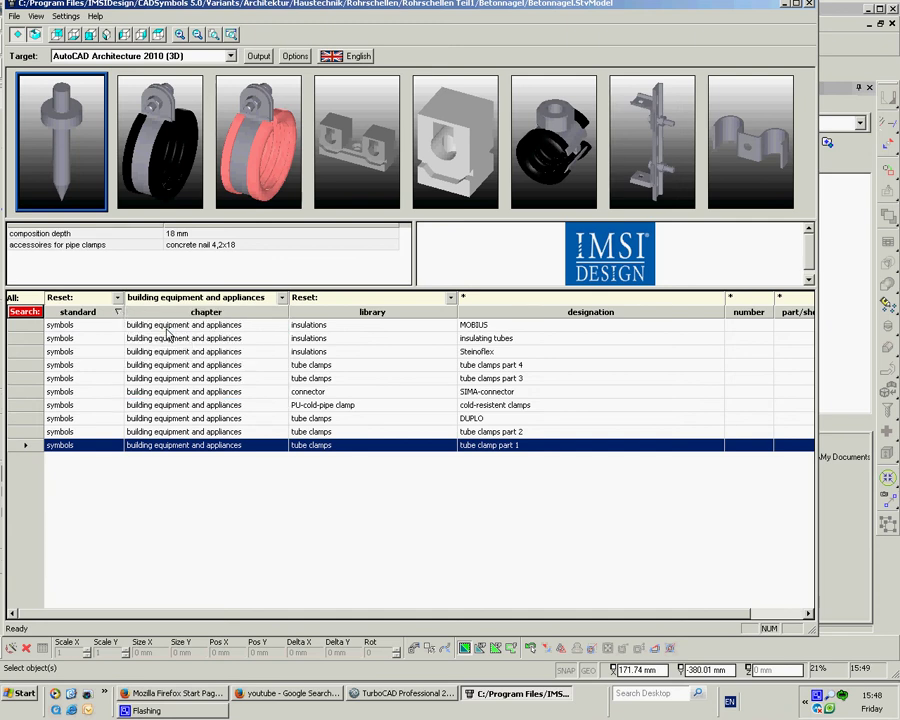
click(450, 298)
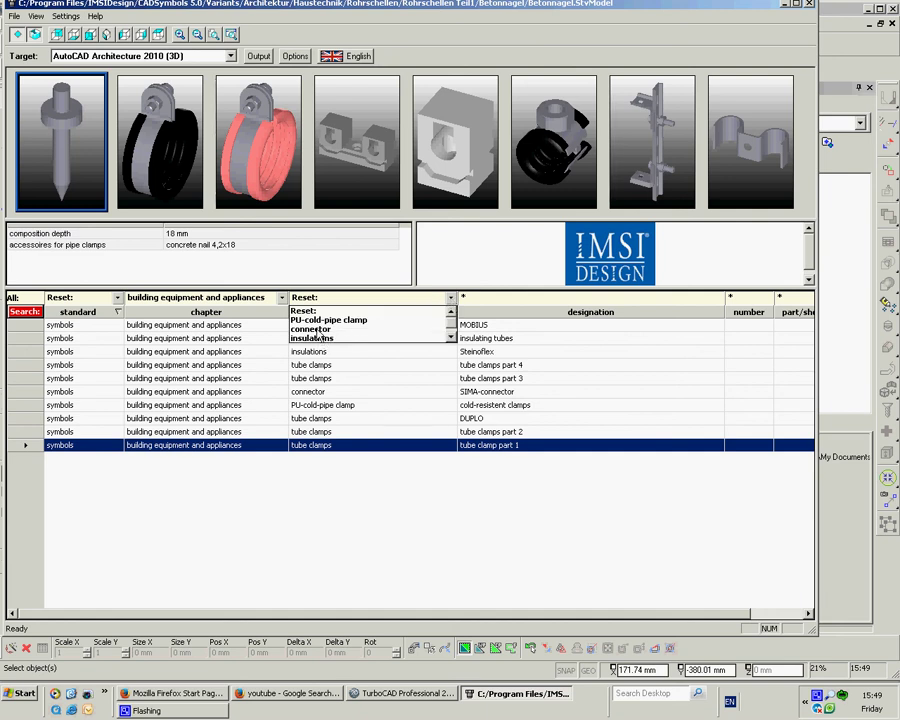
click(316, 330)
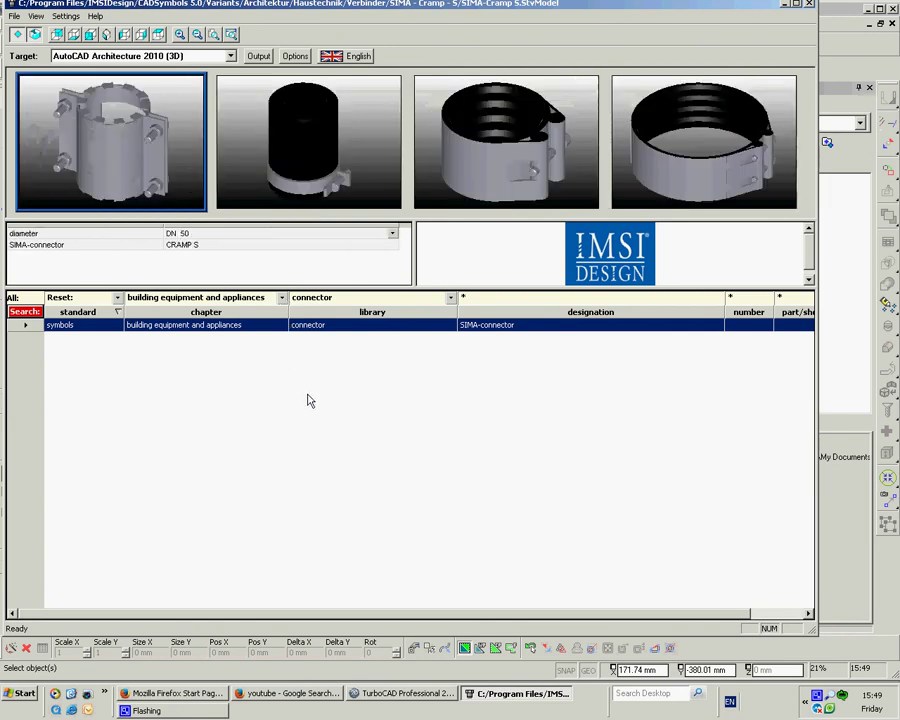
click(283, 302)
Choose machine construction and load the 2-D front view of the 10513 M 8 x 1 flanged nut.
click(190, 364)
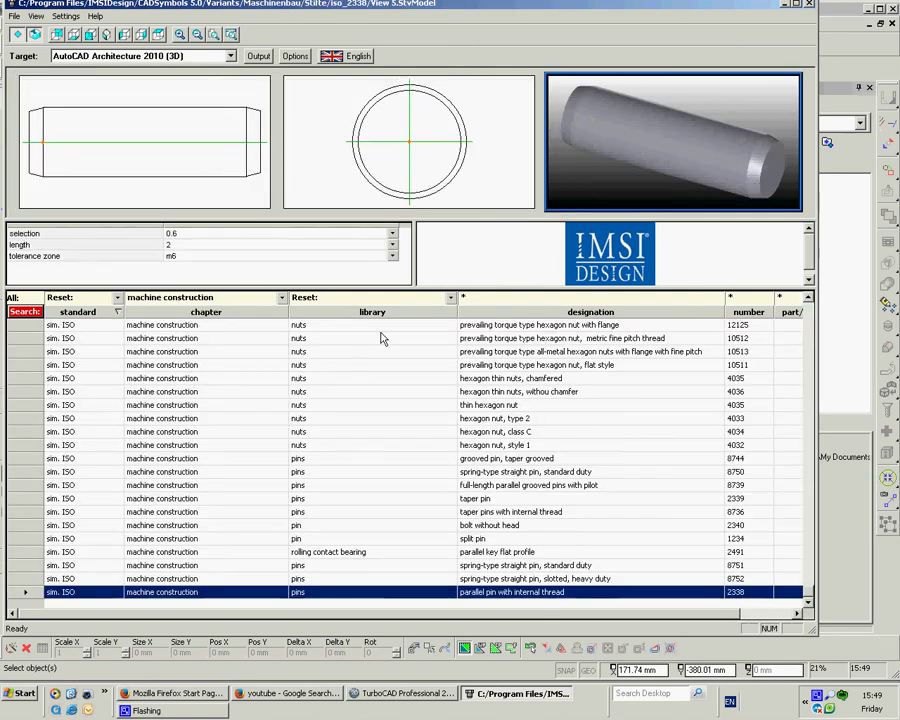
click(450, 298)
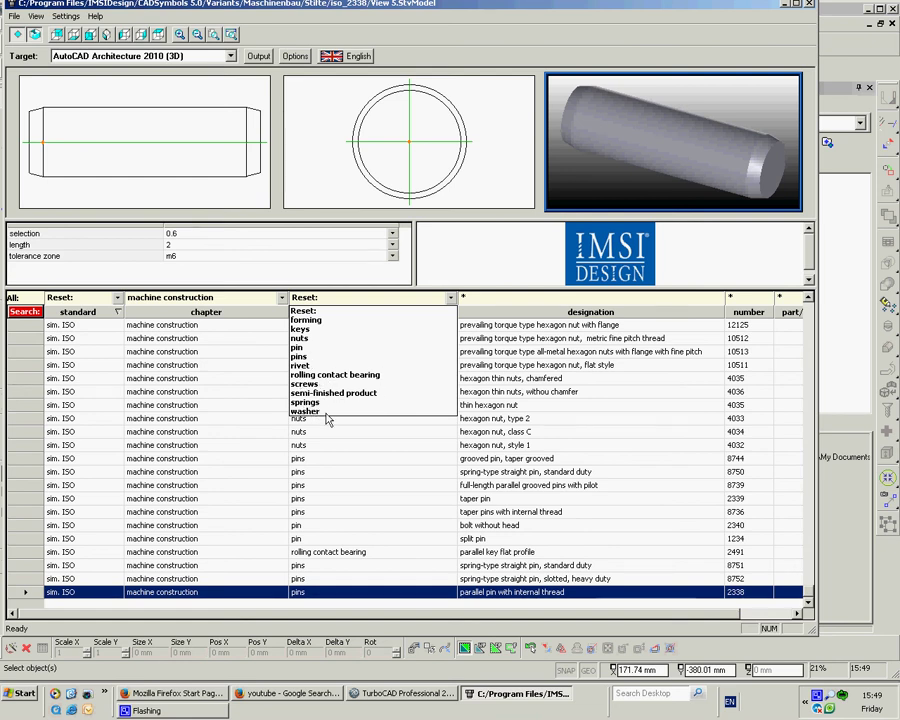
click(422, 446)
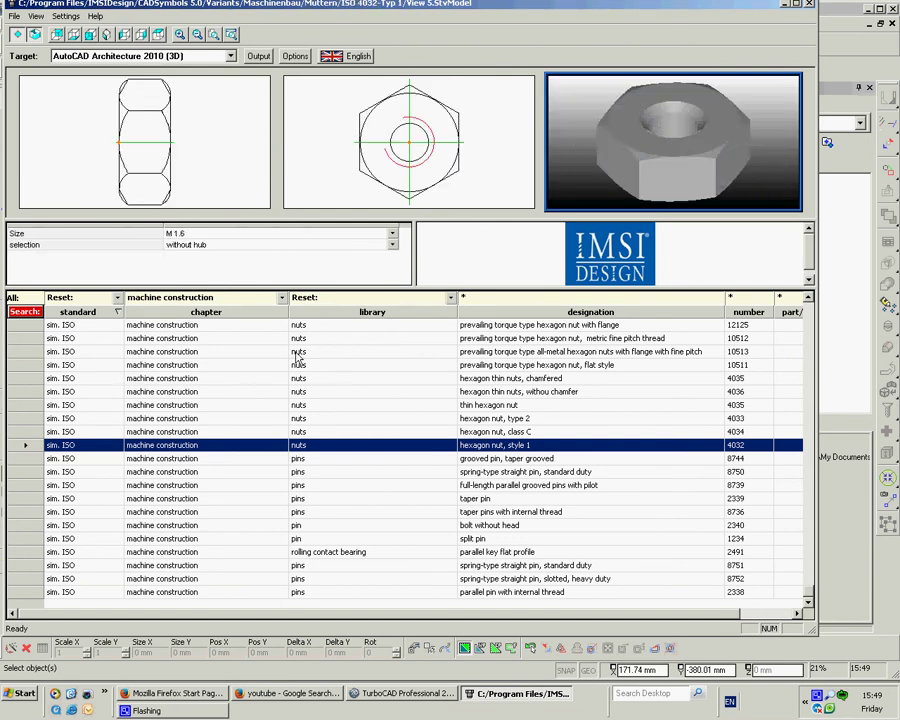
click(297, 352)
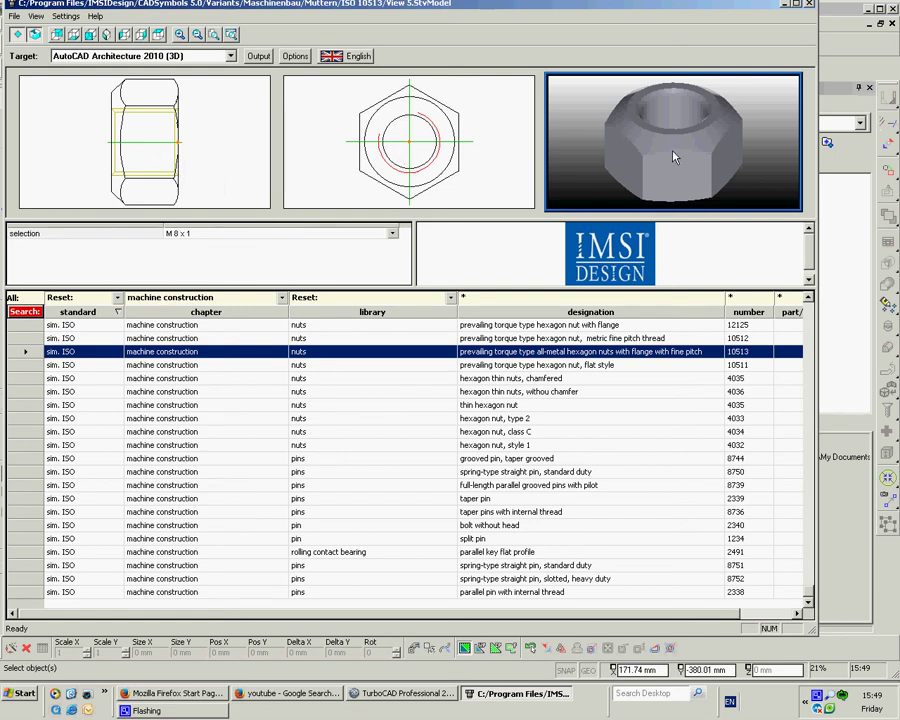
click(412, 145)
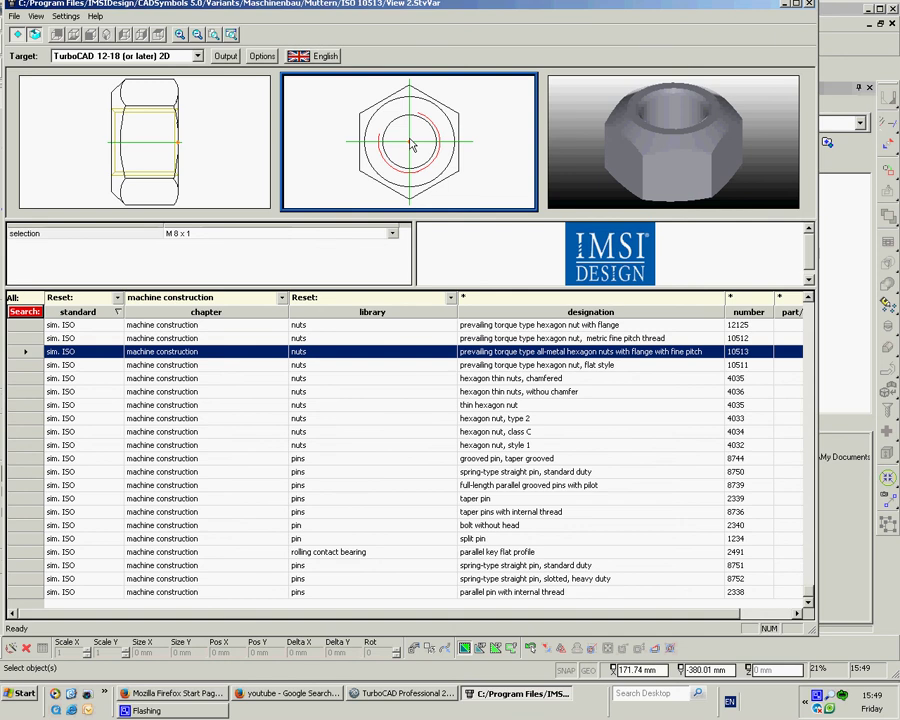
Resize the inserted nut from 16.51 mm to 38 × 38 mm with aspect ratio kept.
key(alt+Tab)
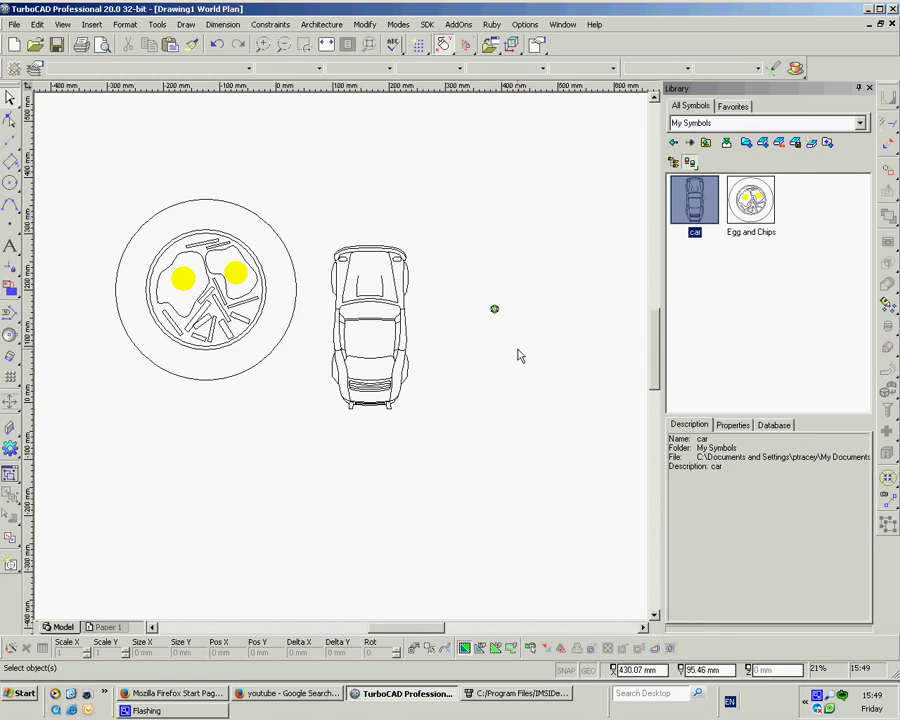
scroll(323, 373, up, 2)
scroll(323, 373, up, 2)
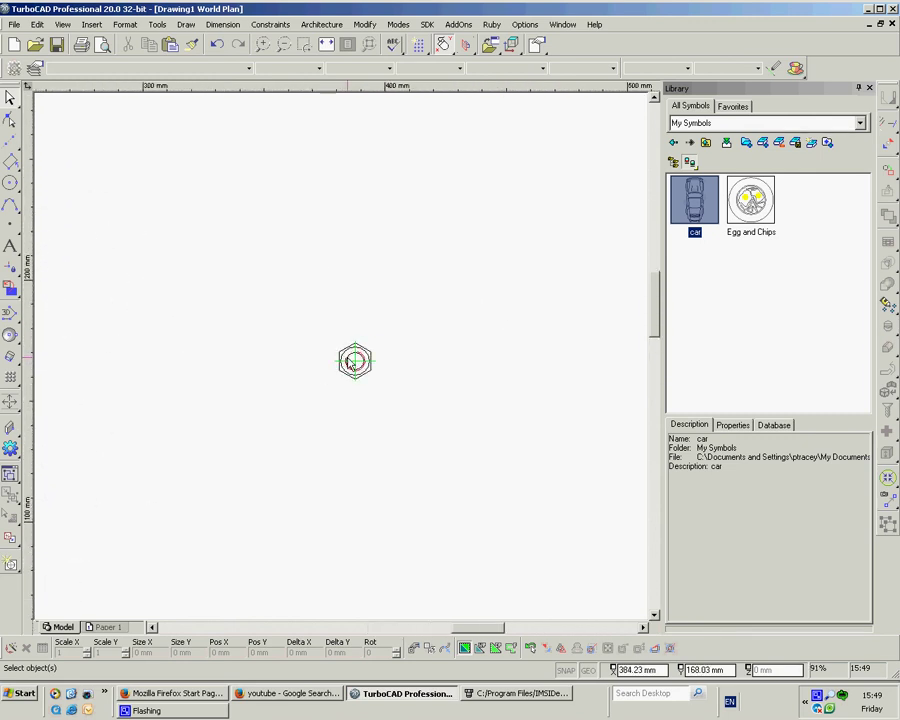
click(355, 362)
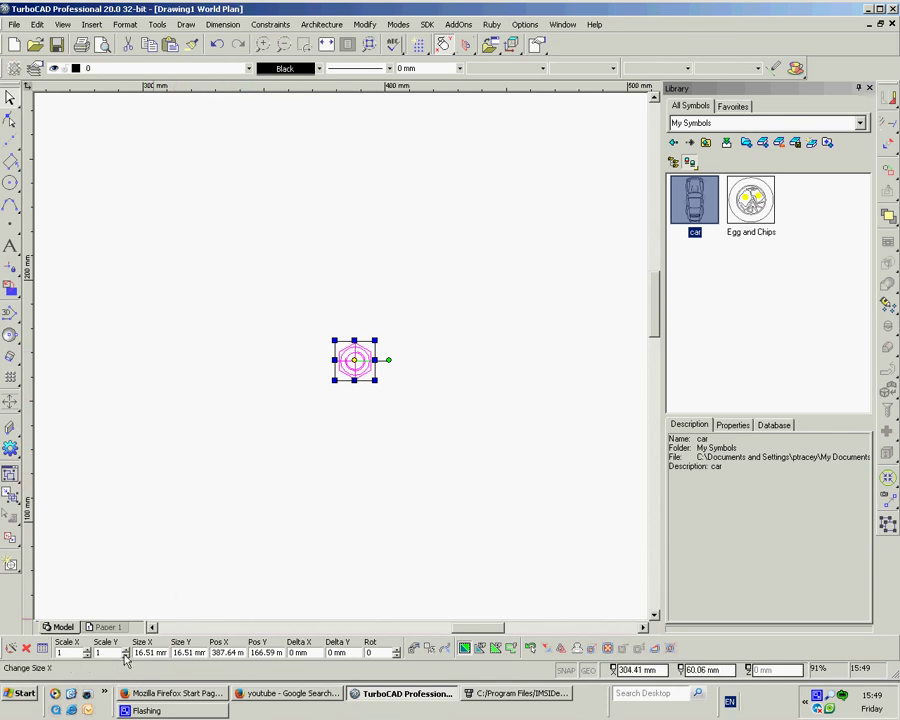
right_click(221, 478)
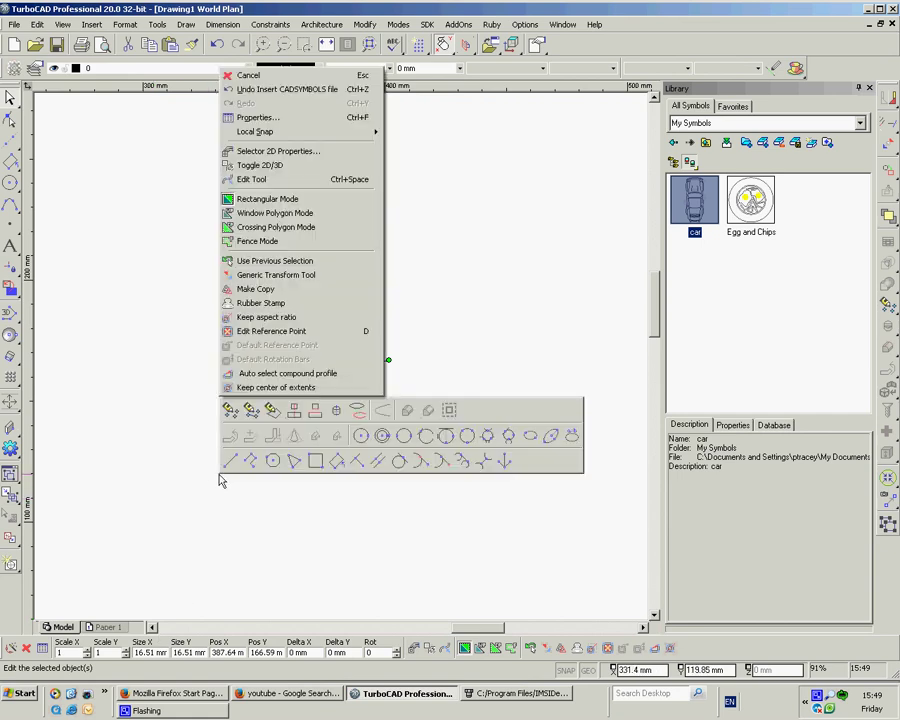
click(266, 316)
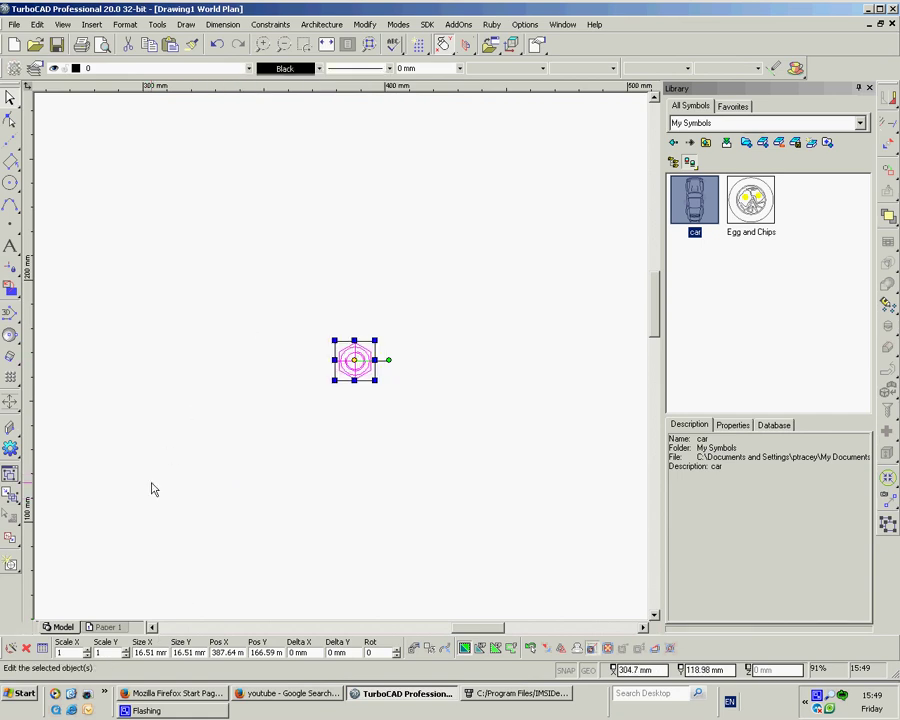
double_click(145, 652)
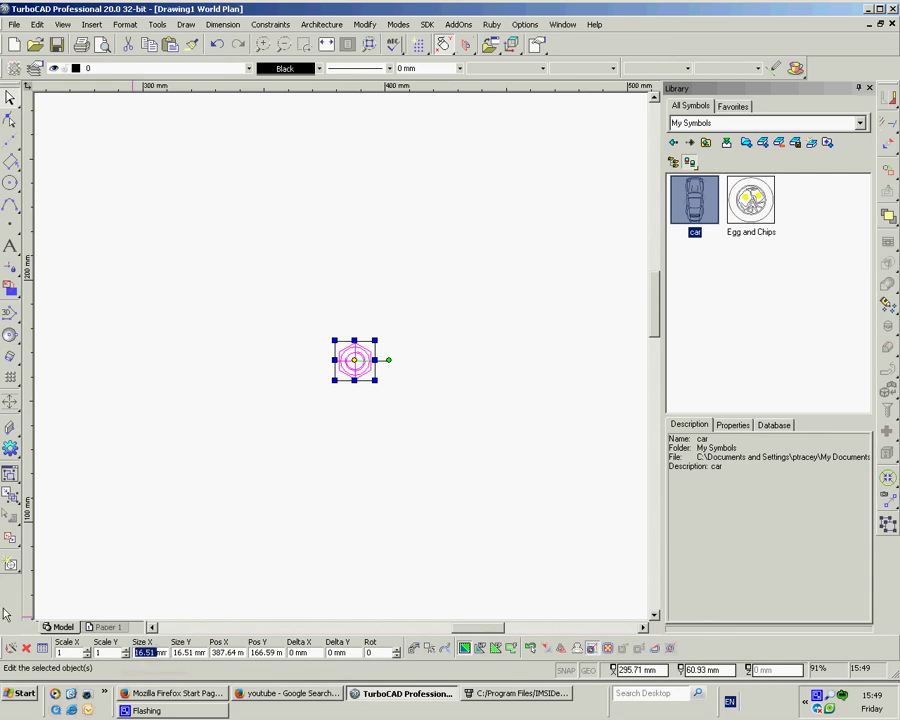
text(38)
key(Return)
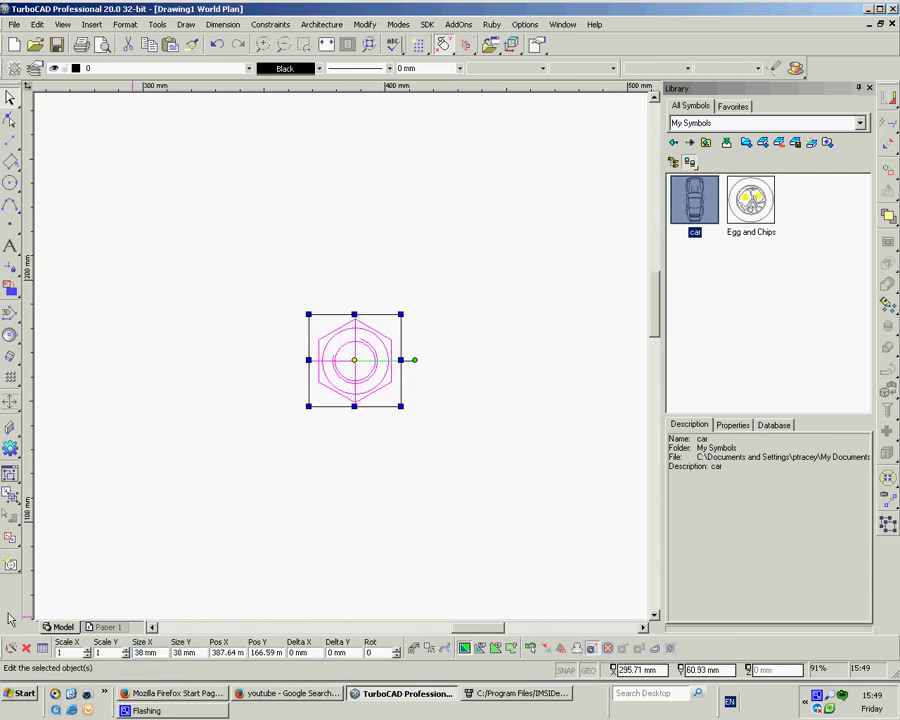
click(402, 420)
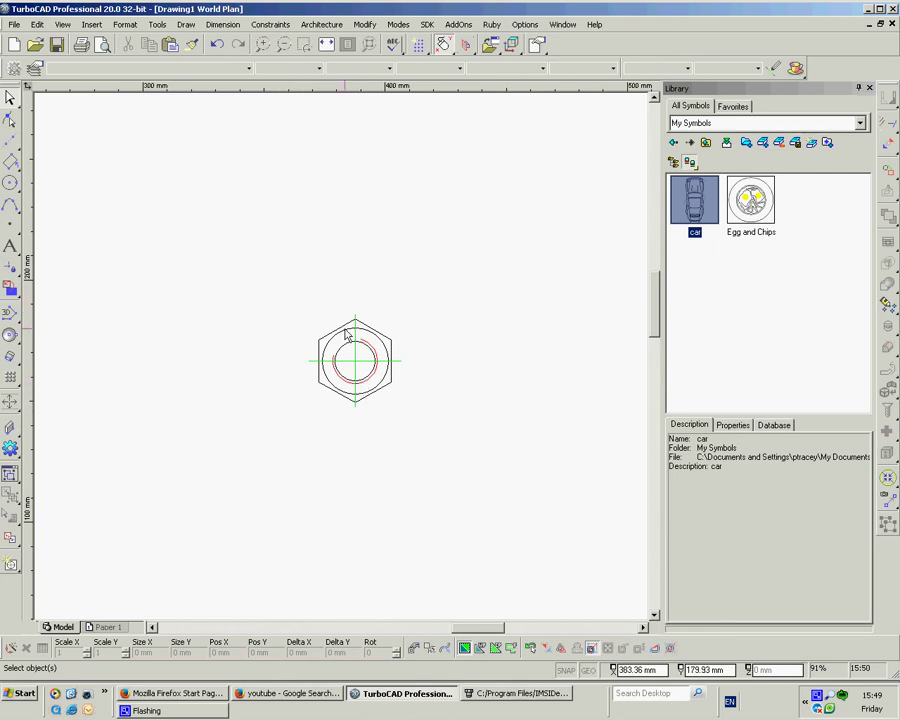
scroll(331, 366, down, 3)
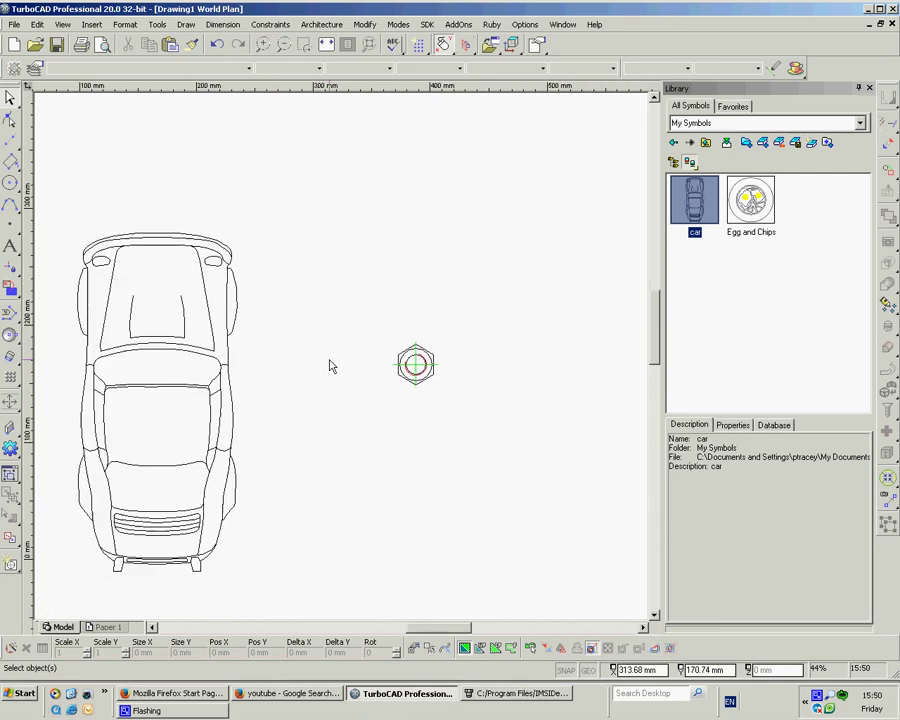
scroll(331, 366, down, 3)
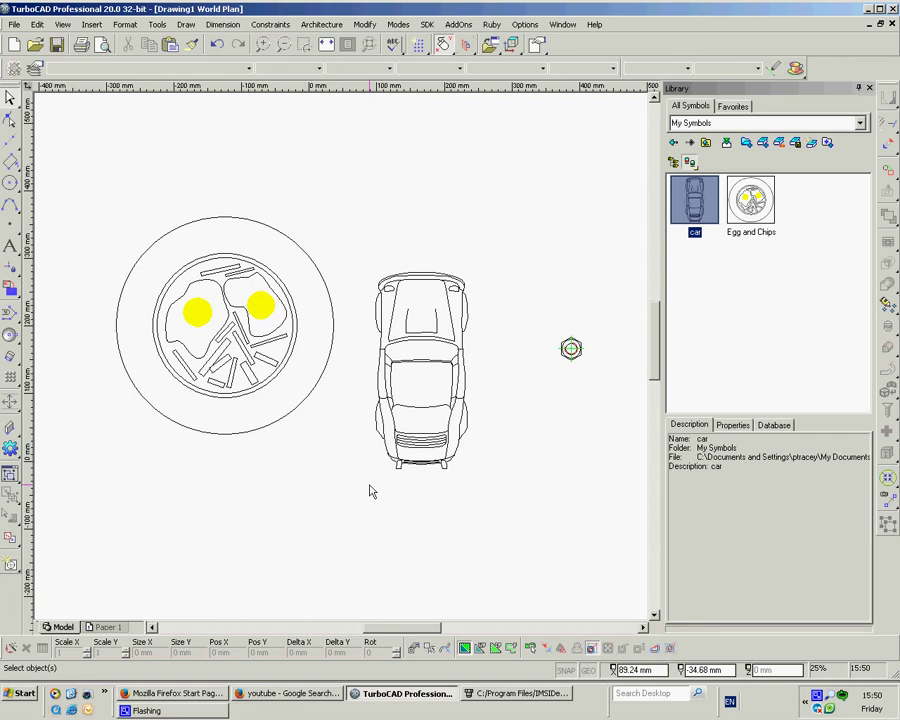
Bring the CADSymbols window showing the ISO 10513 M 8 x 1 nut to the front.
click(490, 697)
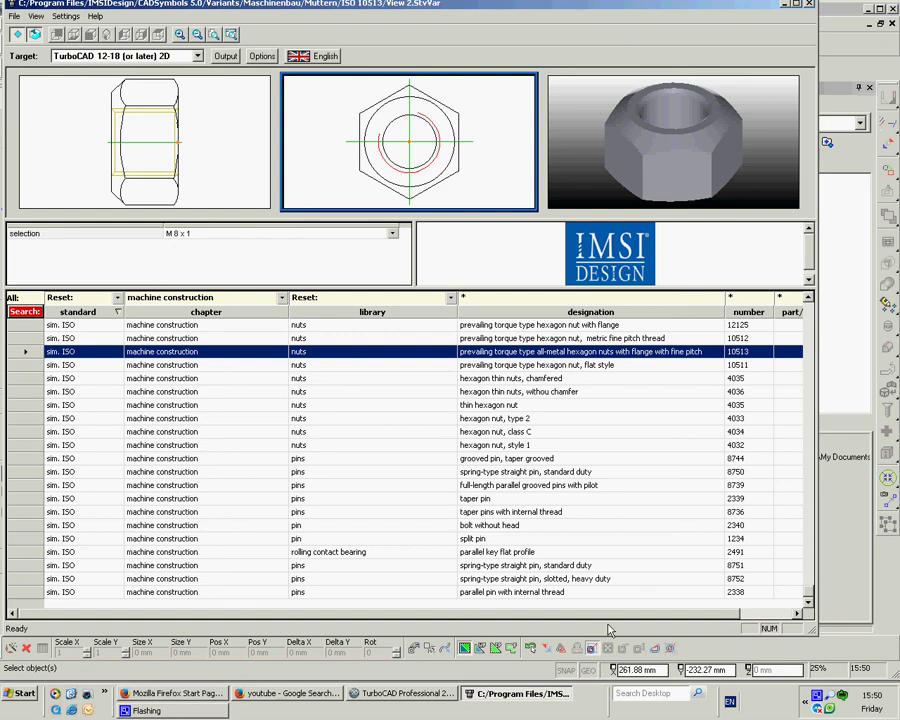
click(817, 700)
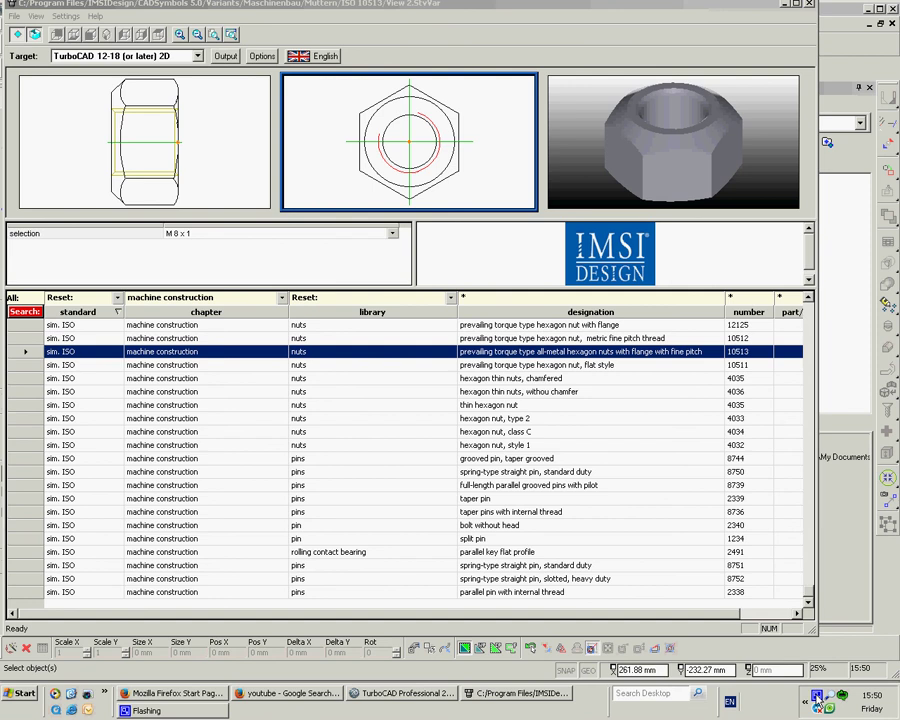
right_click(818, 699)
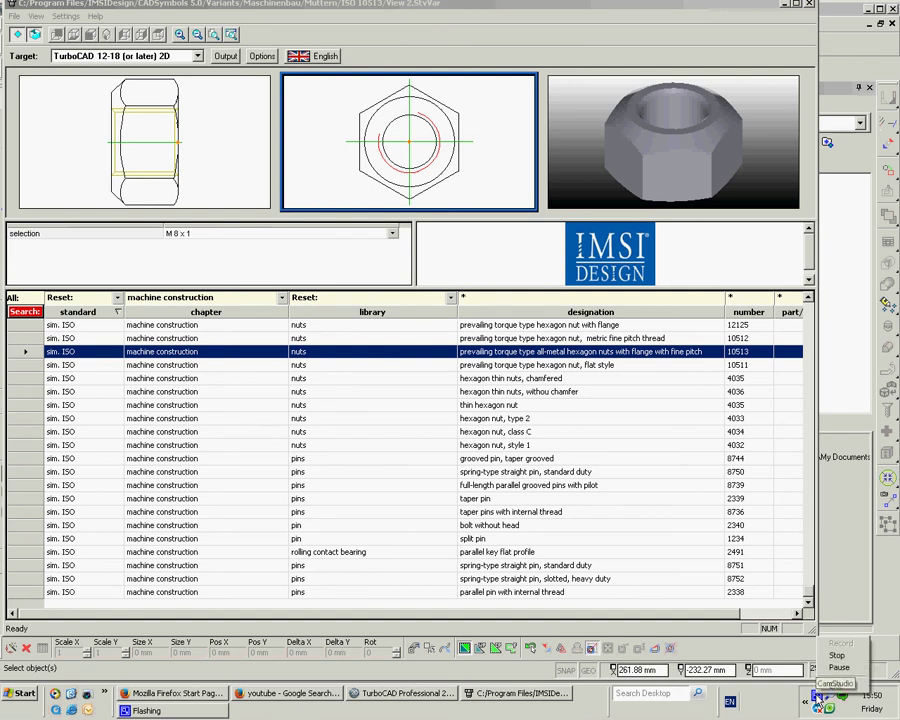